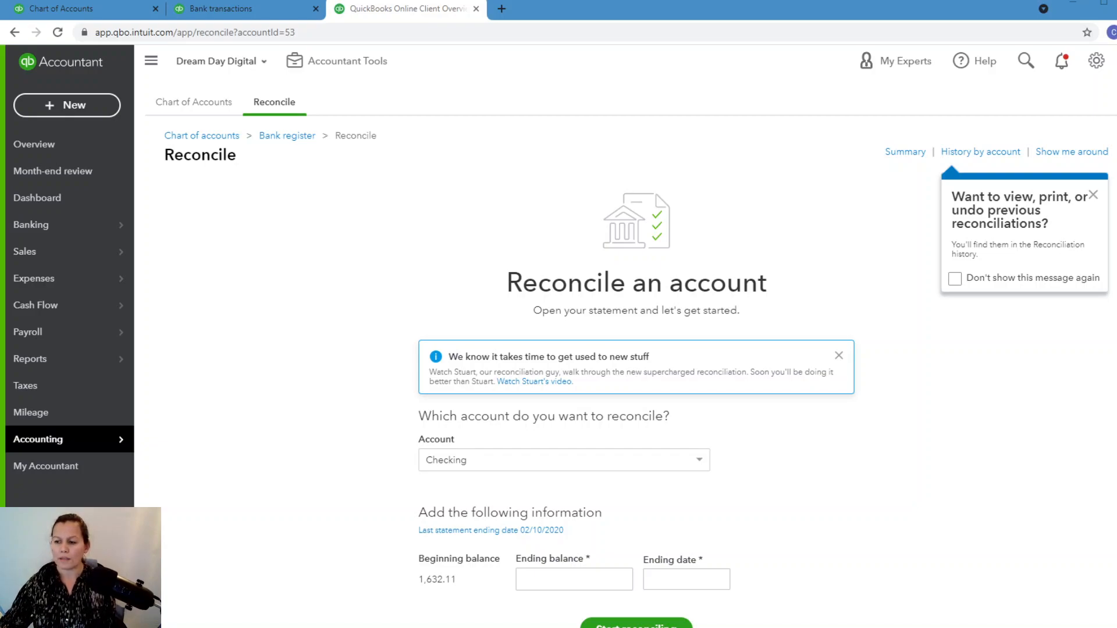
Open the bank reconciliation page for the Checking account and enter an ending balance of 1,421.77.
mouse_move(55, 285)
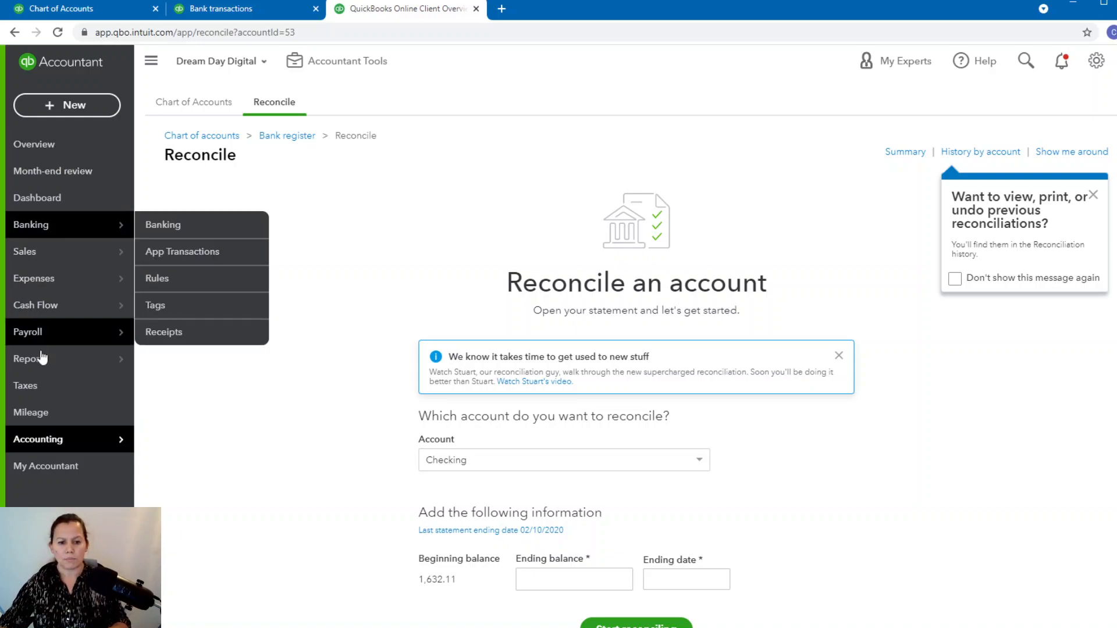
mouse_move(49, 445)
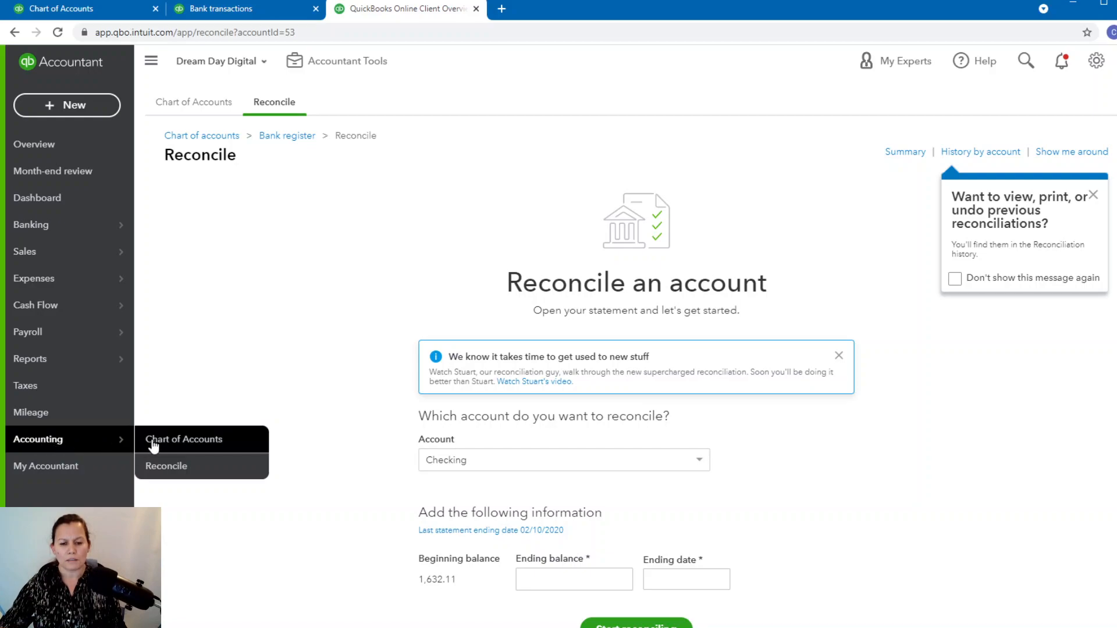
click(169, 468)
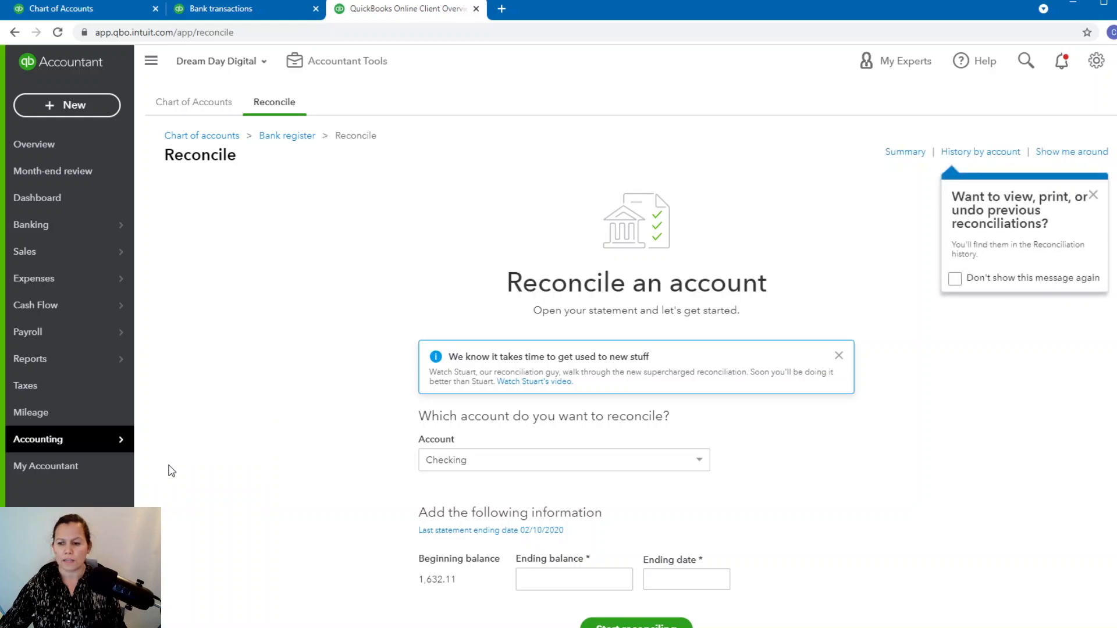
scroll(931, 472, down, 1)
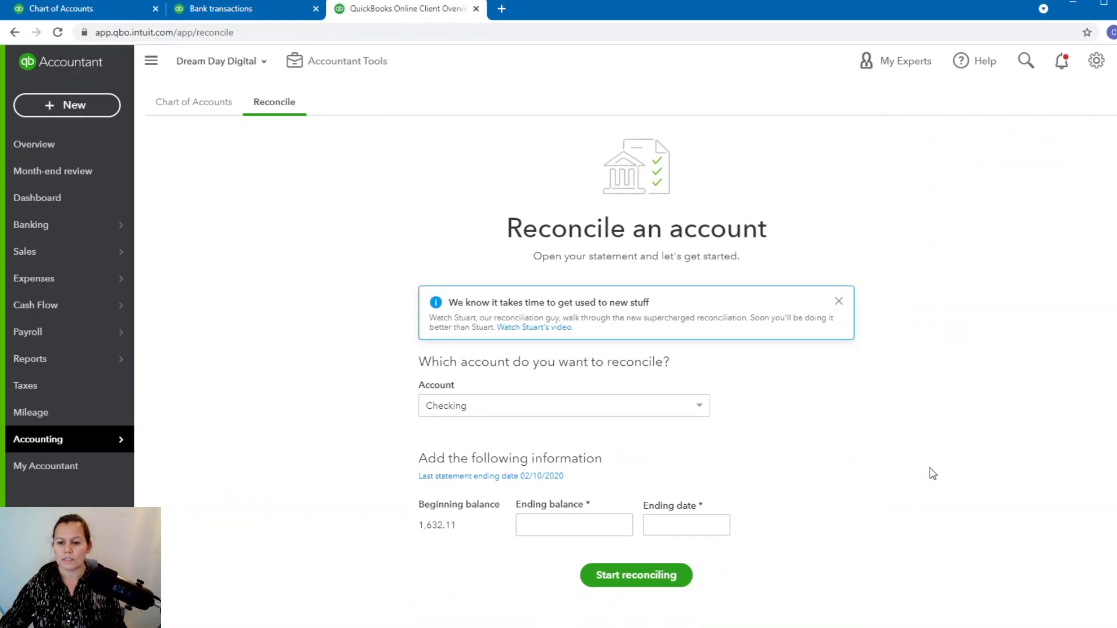
click(563, 532)
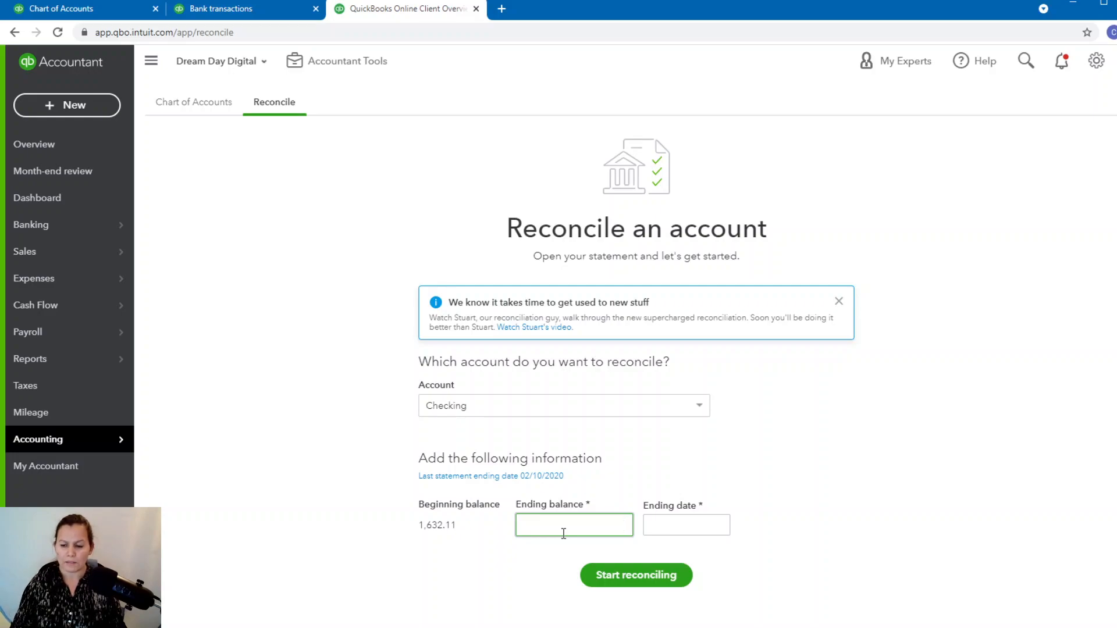
text(14)
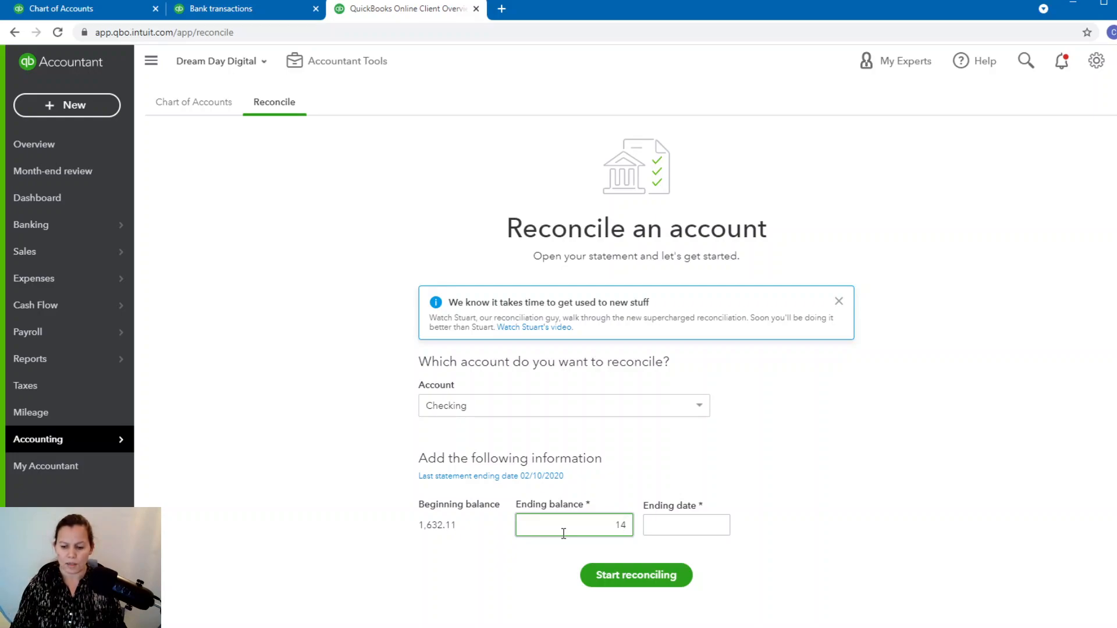
text(21.77)
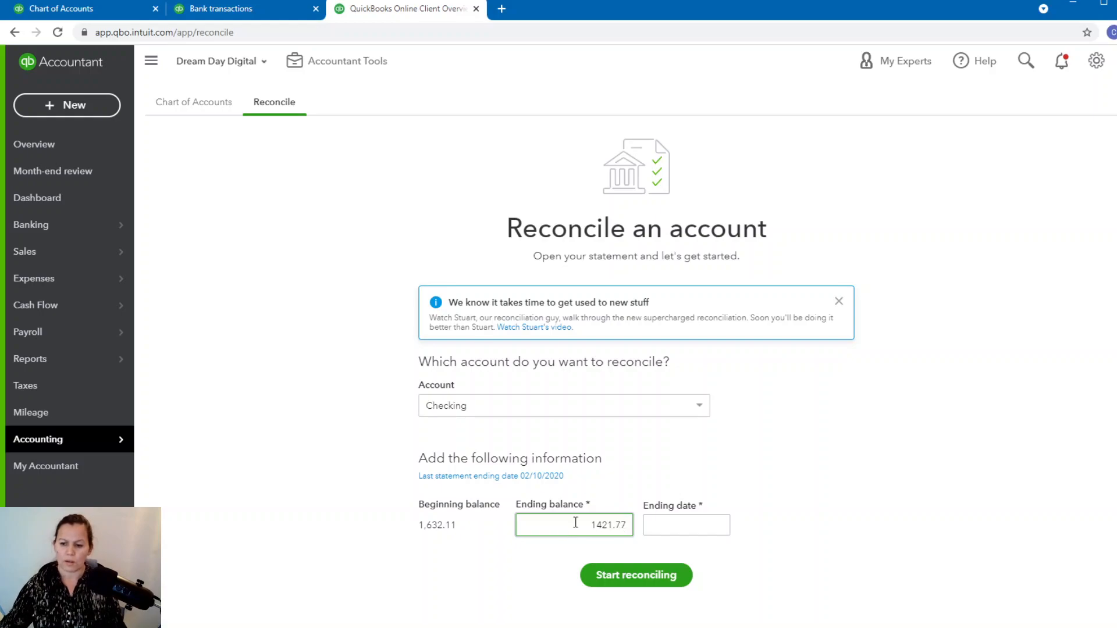
Set the statement ending date to 03/09/2020 and start reconciling the Checking account.
click(720, 527)
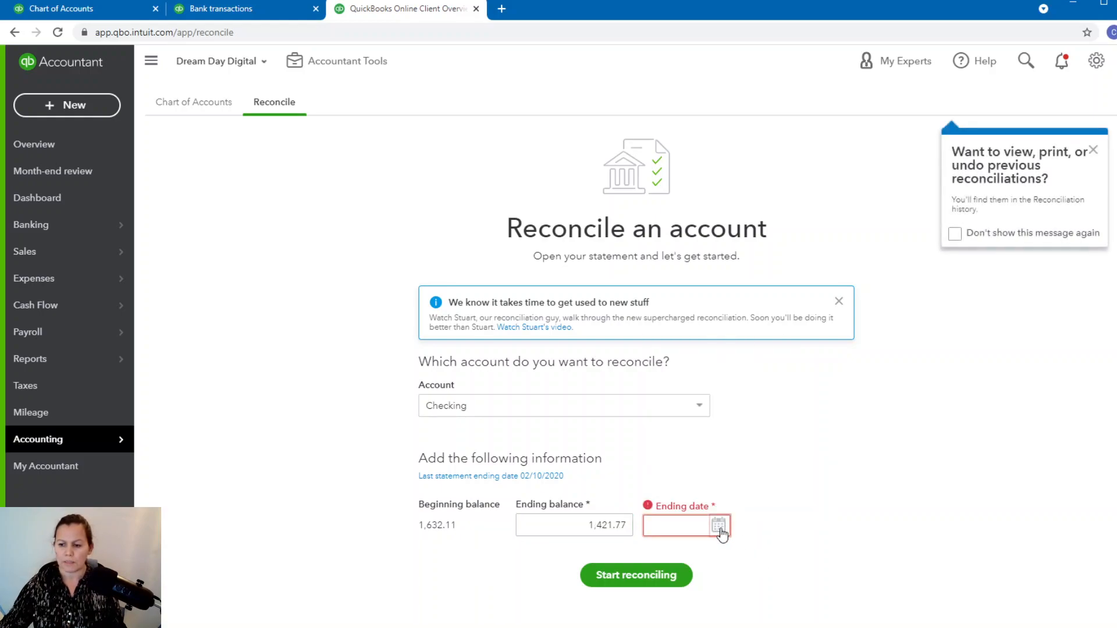
click(719, 527)
click(680, 500)
click(657, 360)
click(657, 361)
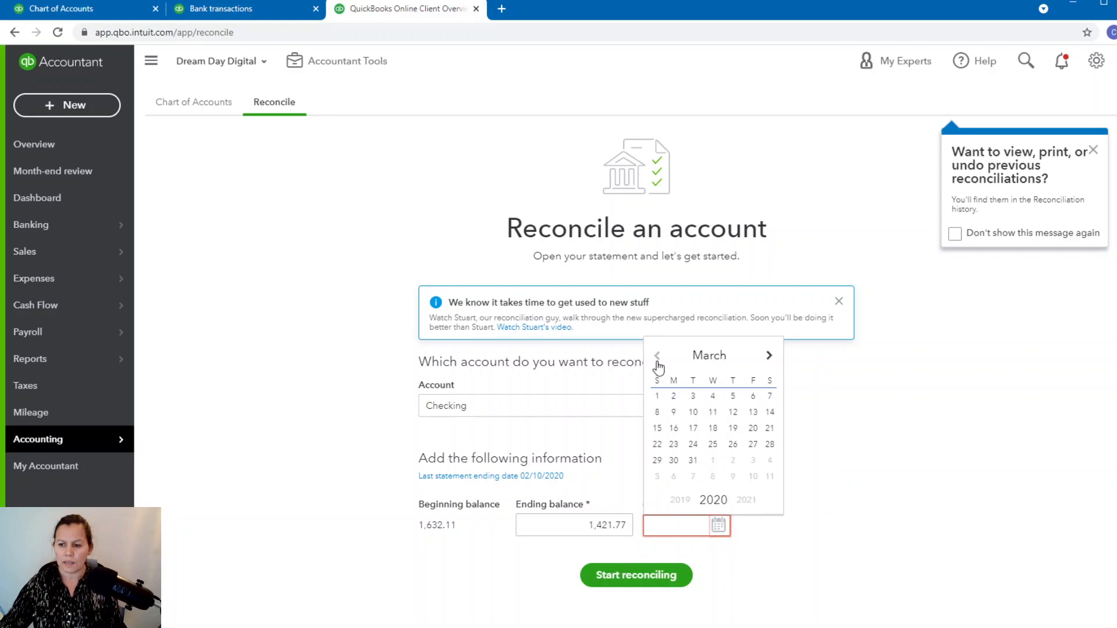
click(674, 413)
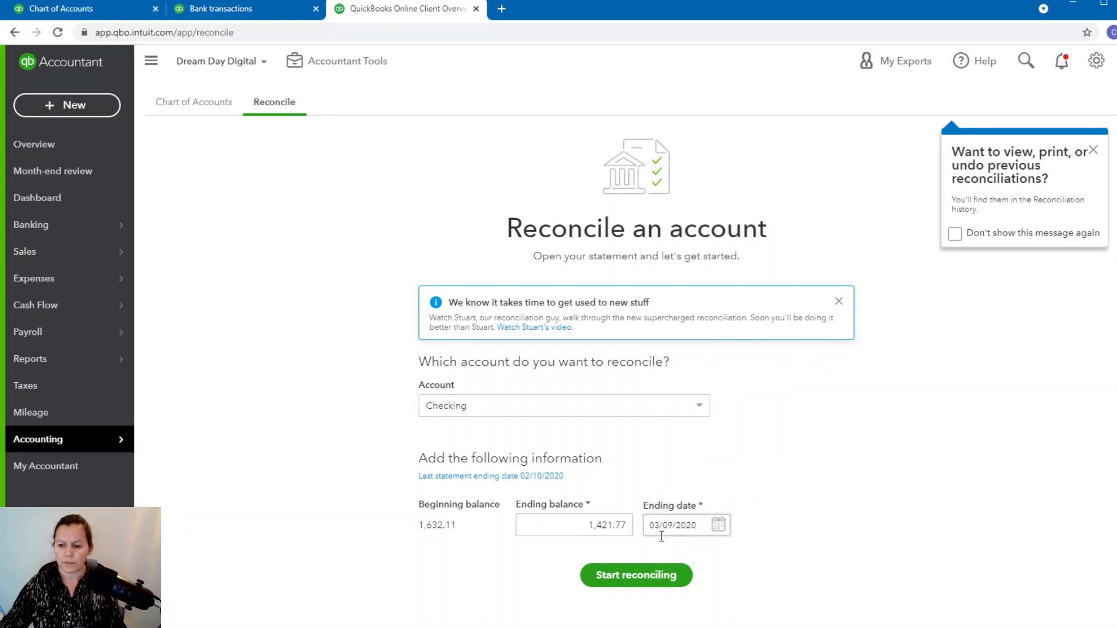
click(631, 577)
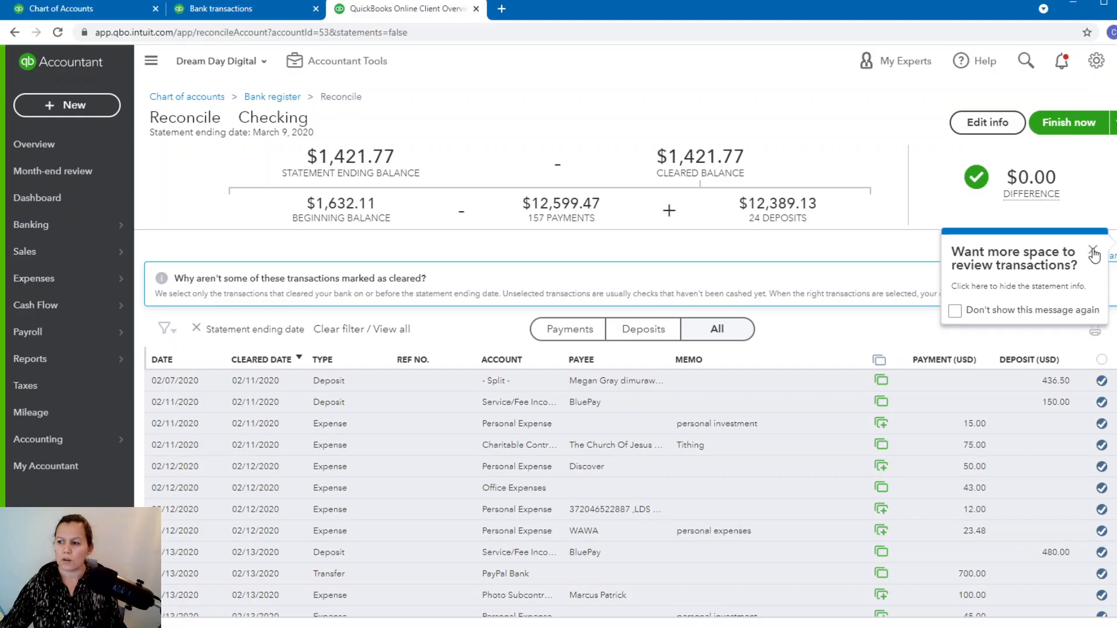
Dismiss the tip pop-ups and mark all listed transactions as cleared, confirming the selection.
click(1092, 249)
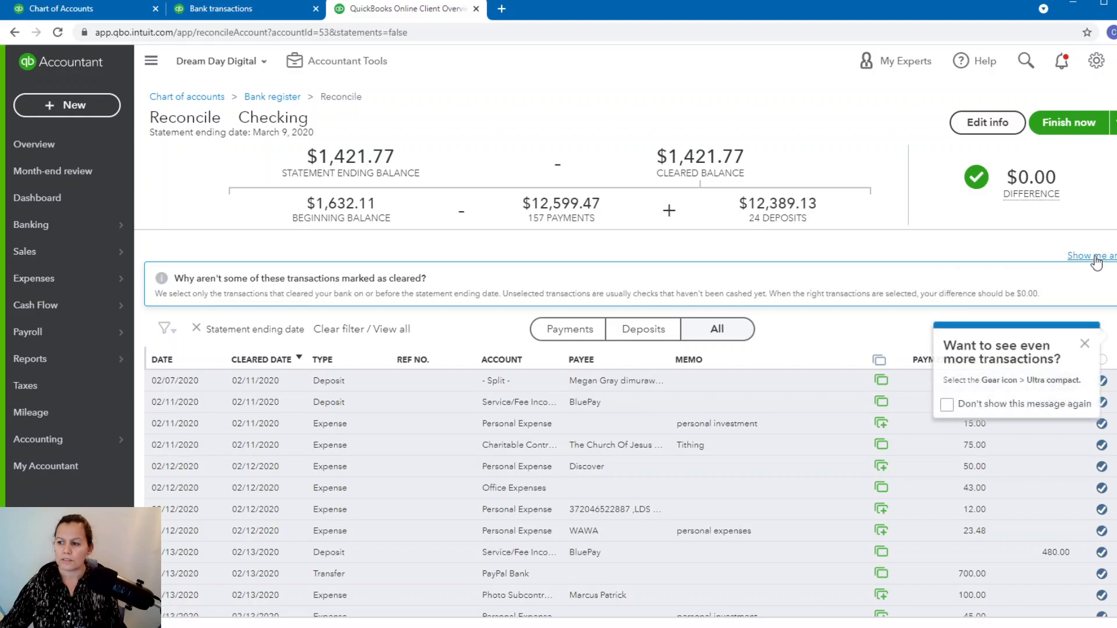
click(1085, 344)
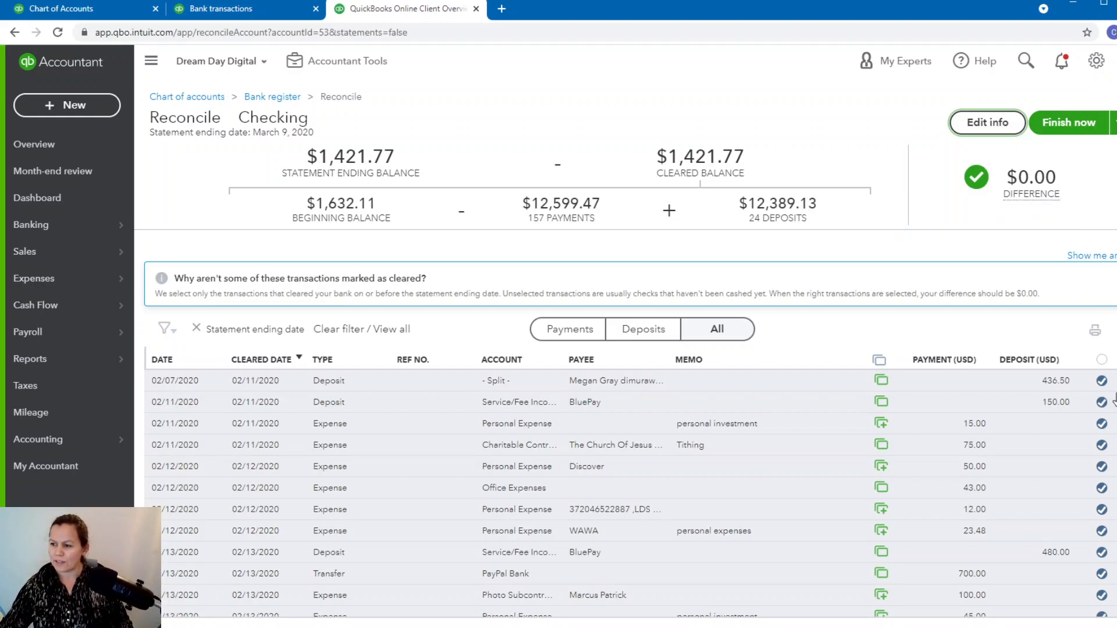
click(1101, 360)
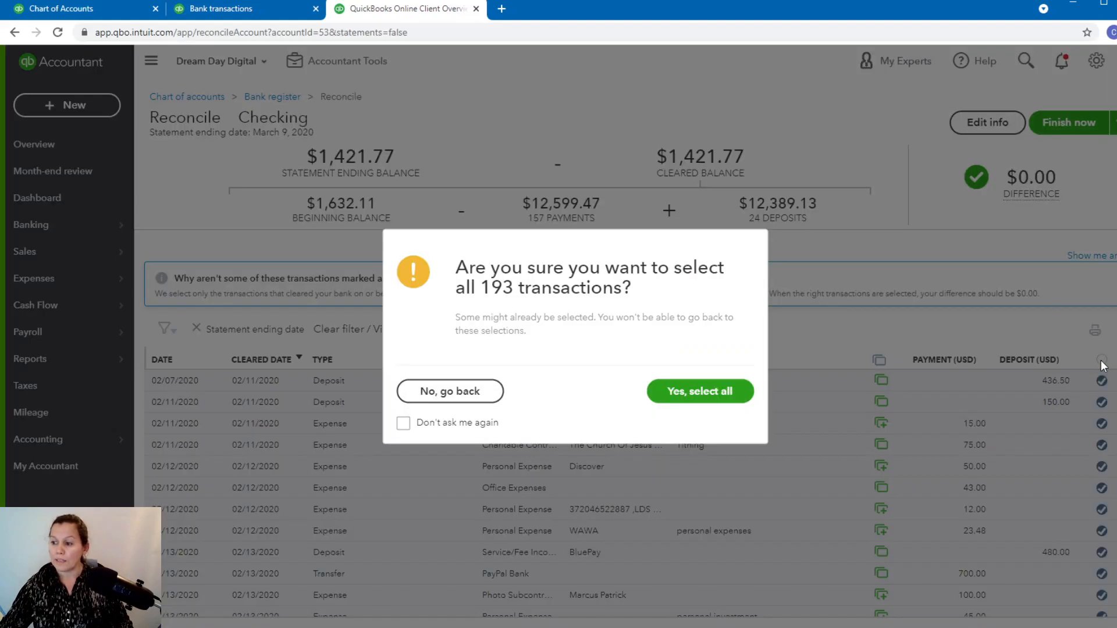
click(706, 393)
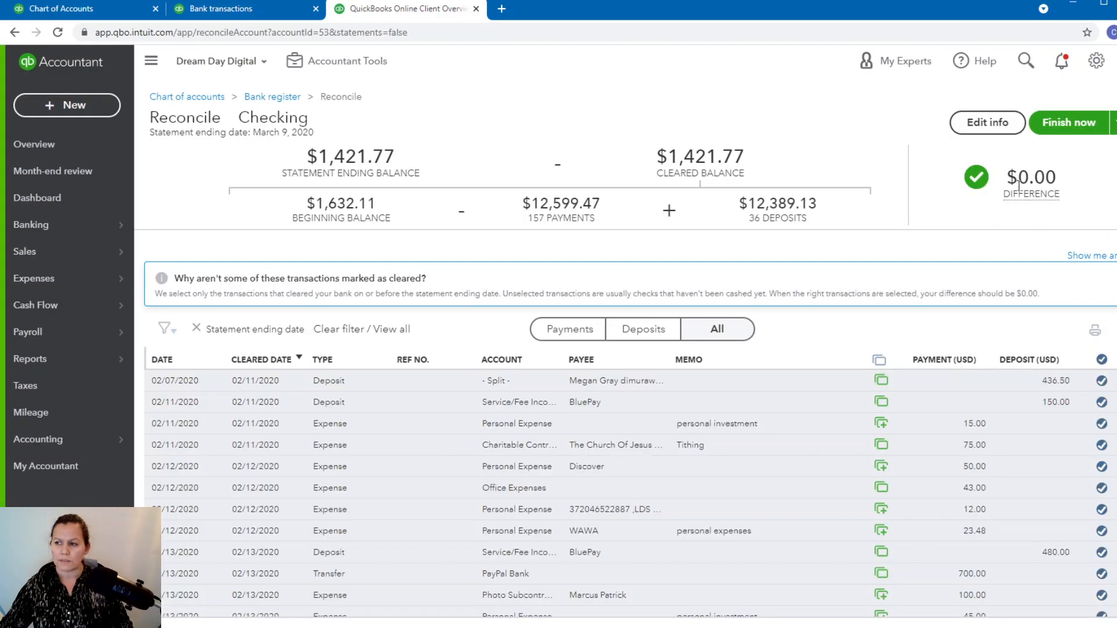
mouse_move(1015, 195)
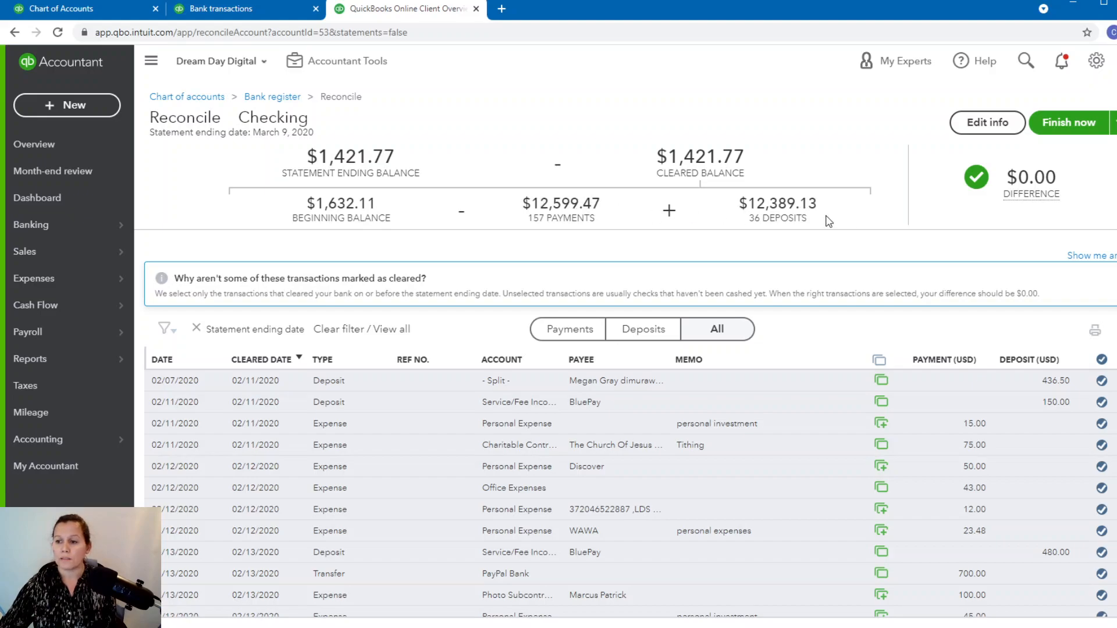
Show payments, deposits and all transactions in the reconciliation list in turn, ending with deposits only.
click(989, 132)
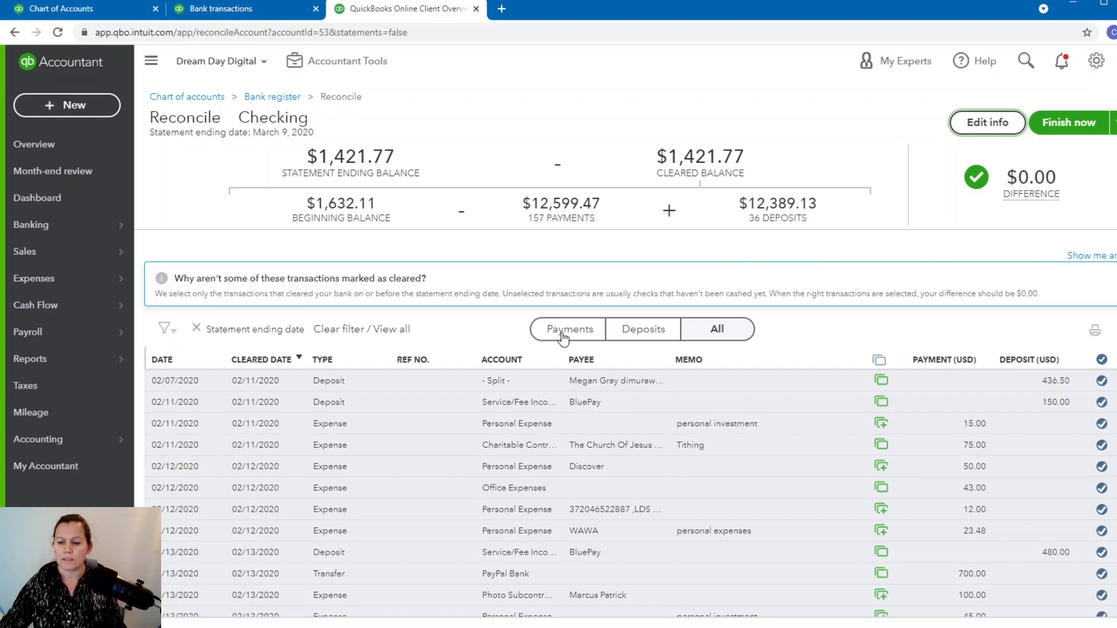
click(580, 328)
click(672, 330)
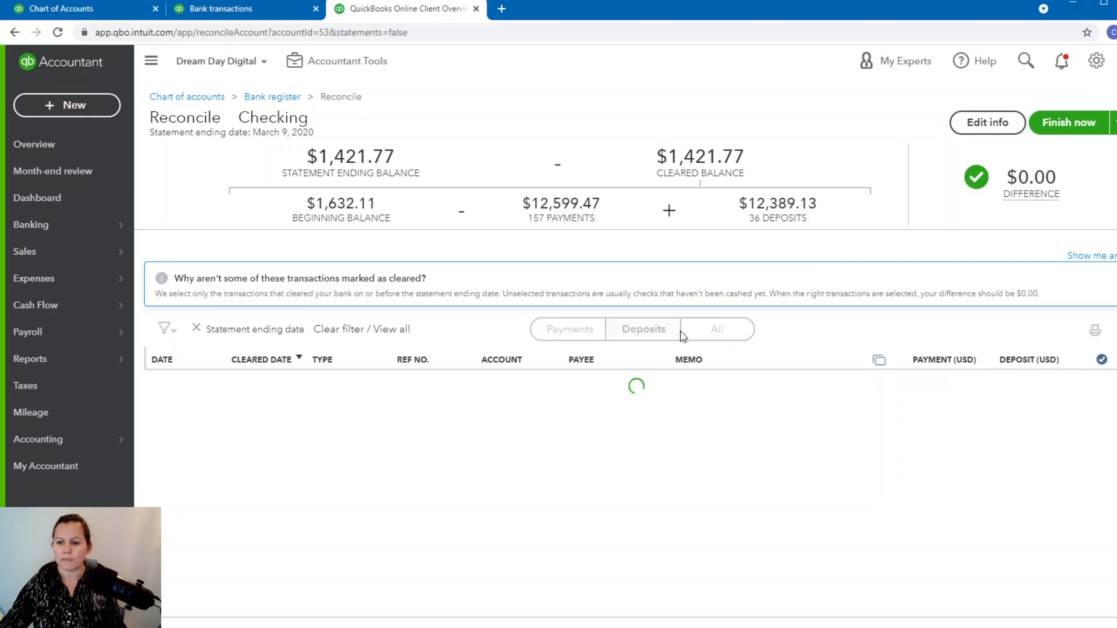
click(689, 336)
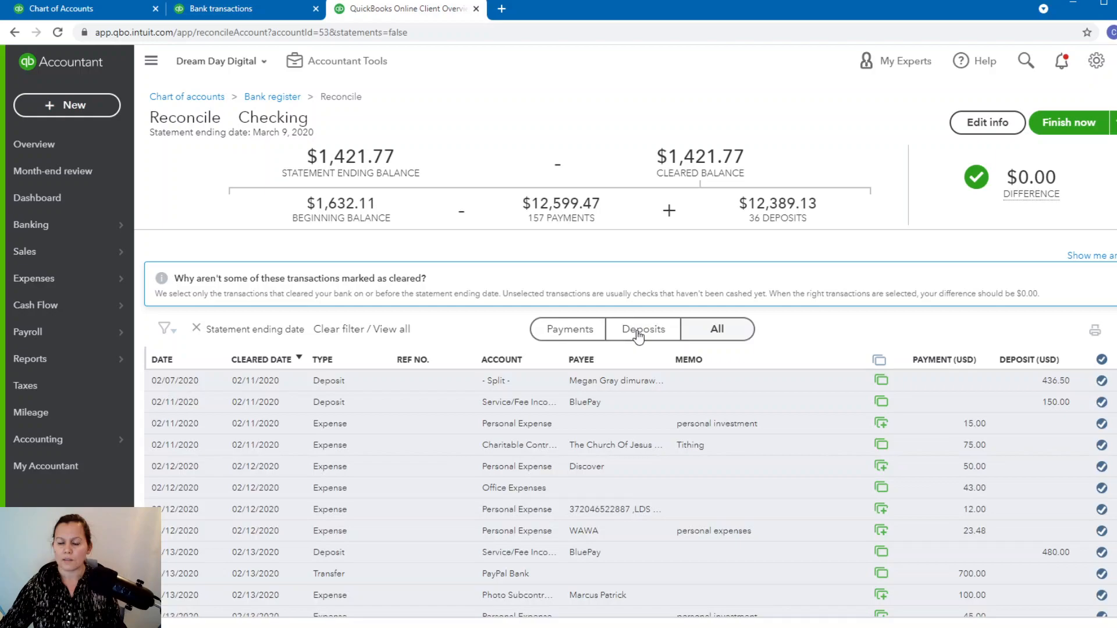
click(638, 336)
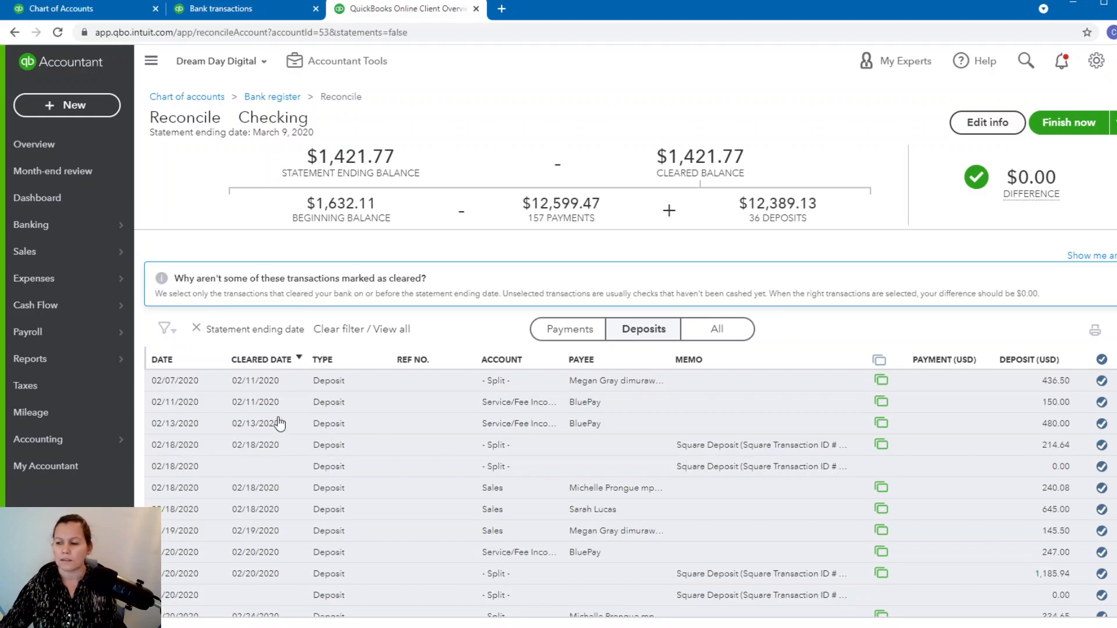
Sort the deposits by date in both directions, and finally by cleared date with the newest first.
click(172, 362)
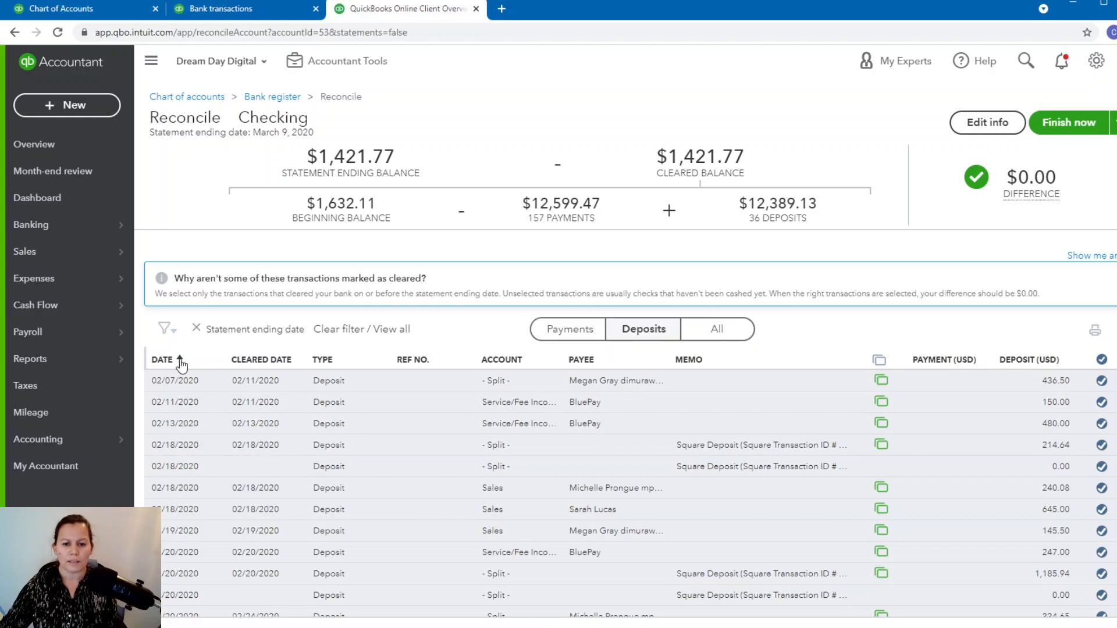
click(180, 361)
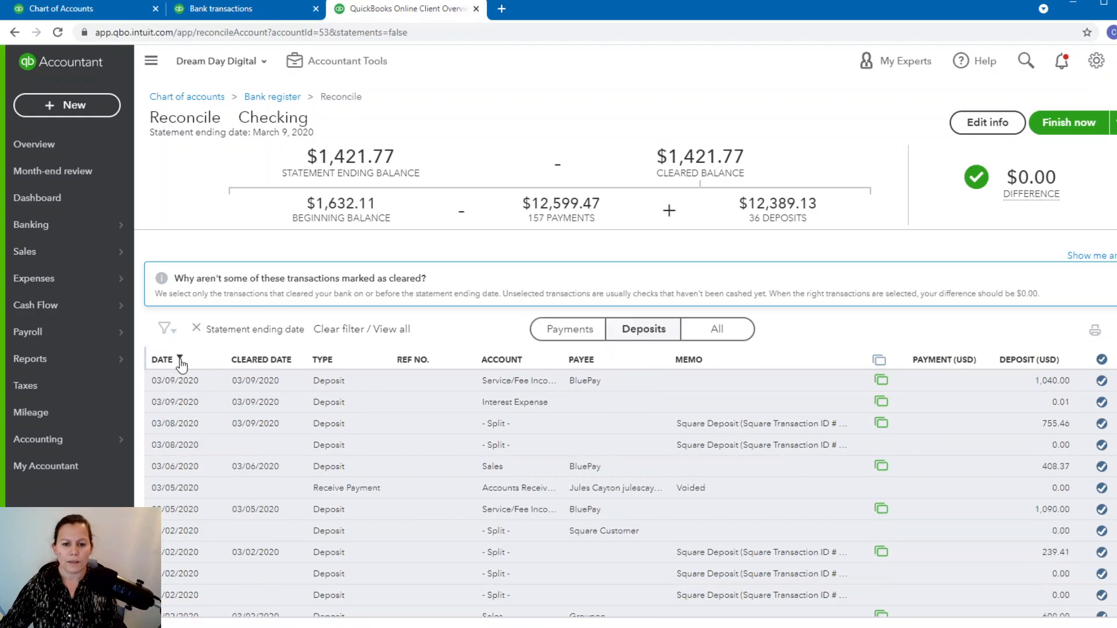
click(181, 362)
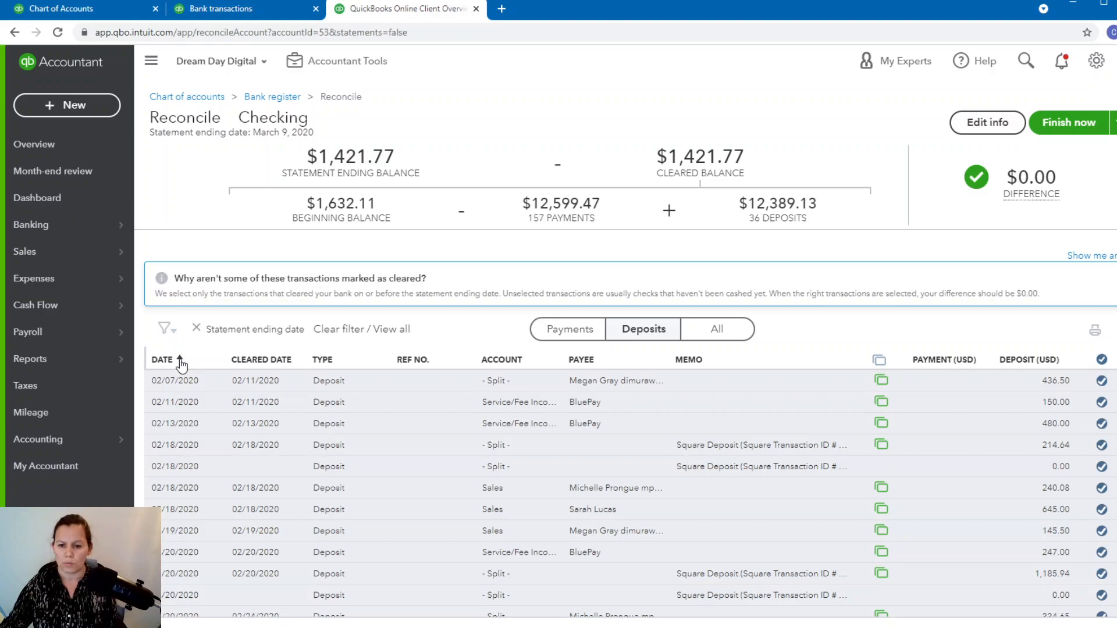
click(256, 363)
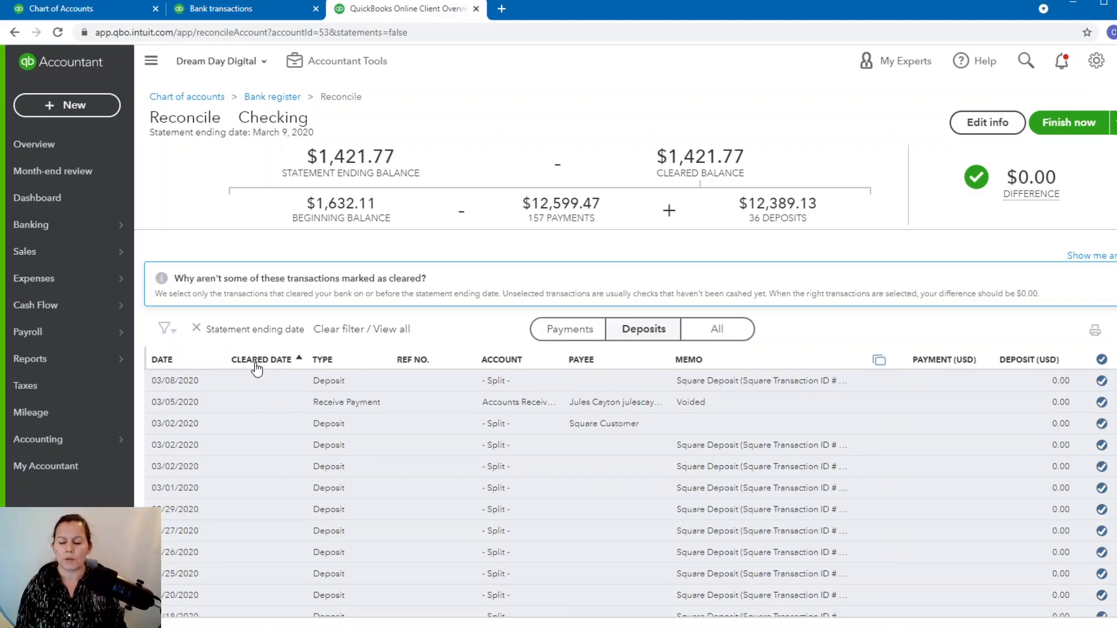
click(256, 363)
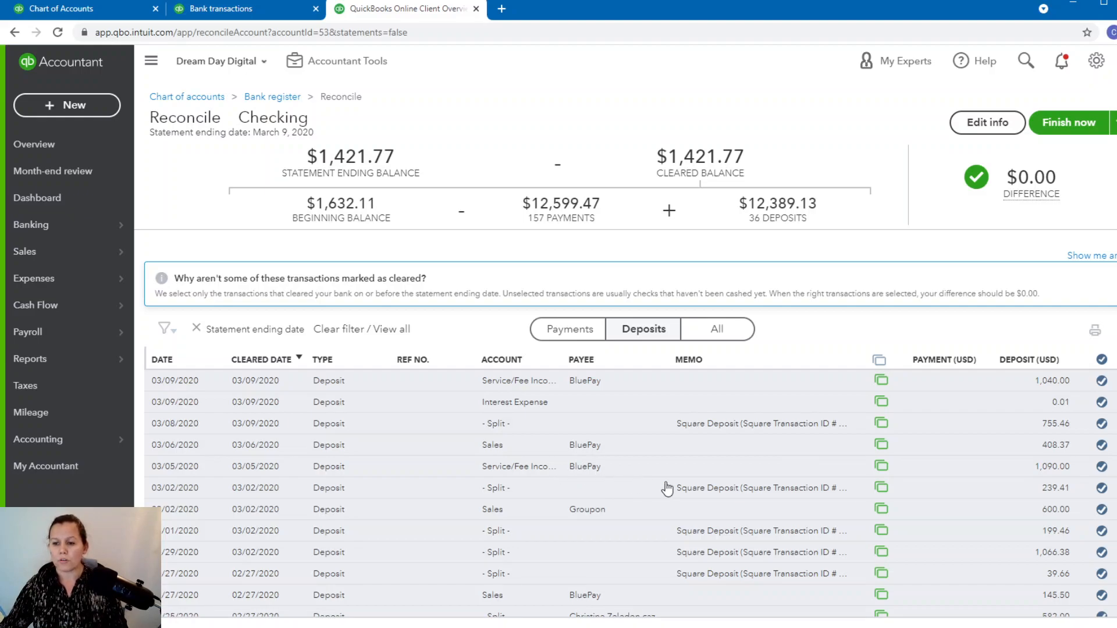
Review the bank-match markers of the deposits, down to the entries without a cleared date.
mouse_move(882, 453)
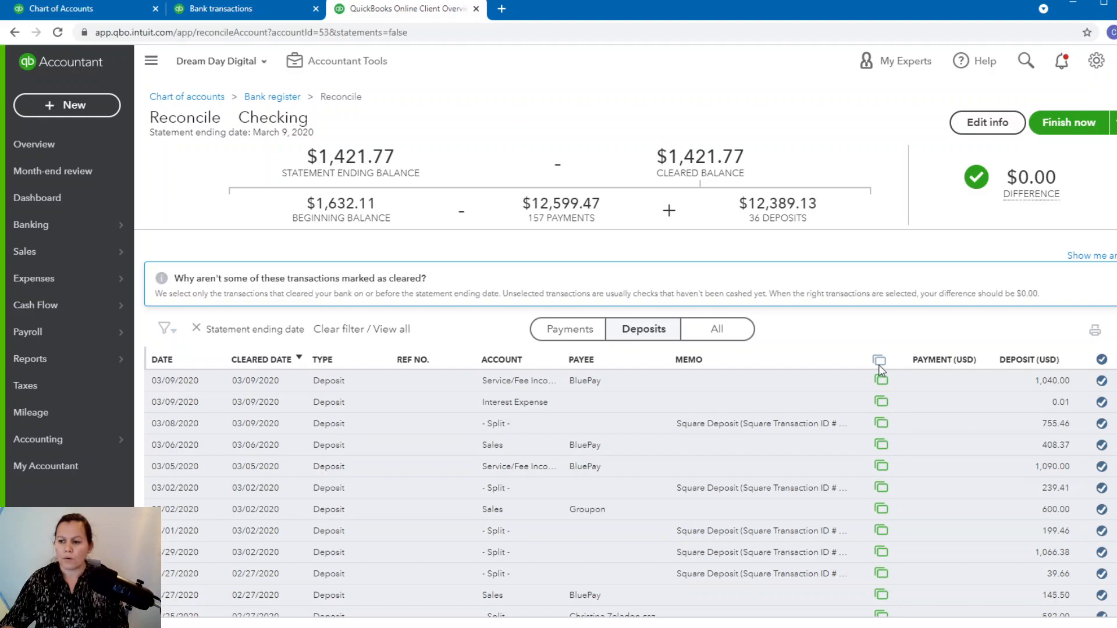
mouse_move(885, 431)
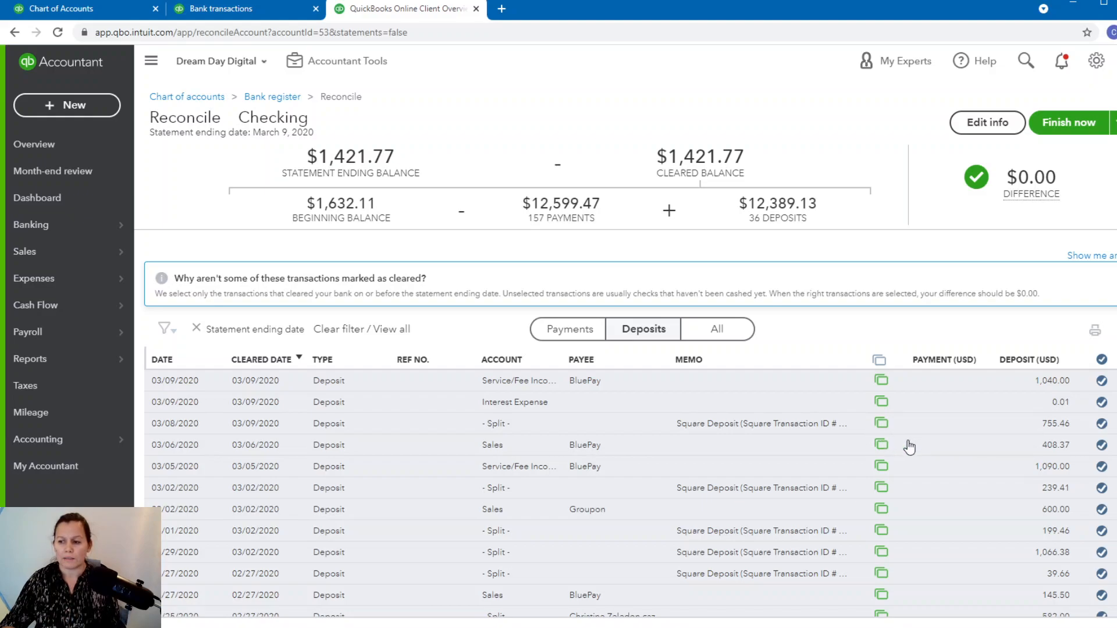
scroll(910, 447, down, 1)
scroll(911, 447, down, 5)
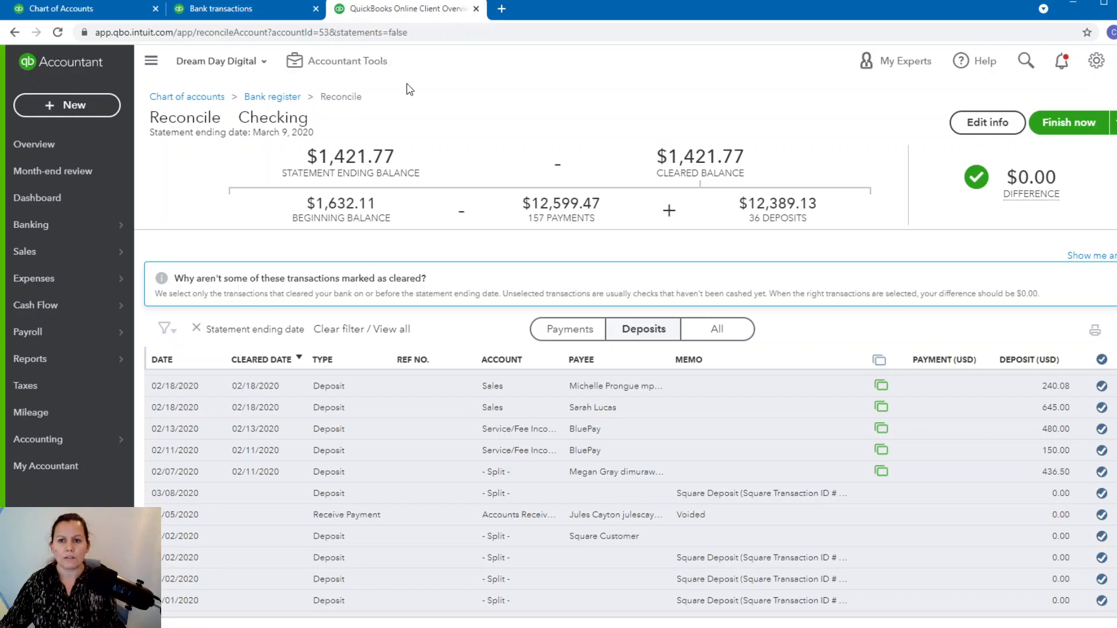
click(247, 13)
click(329, 14)
click(268, 17)
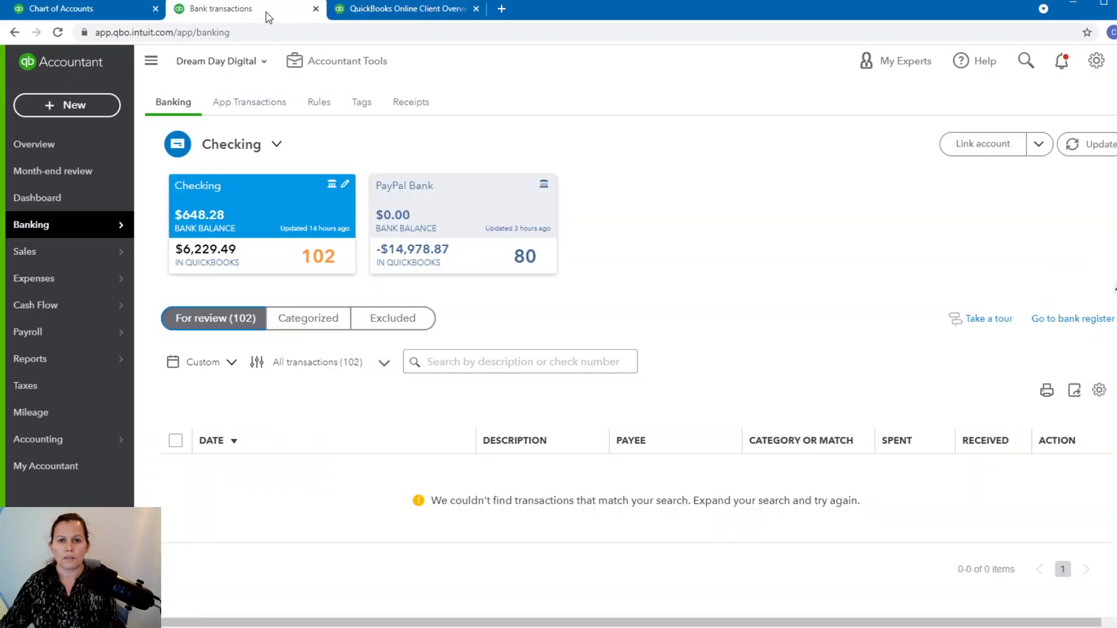
click(376, 17)
click(266, 18)
click(375, 20)
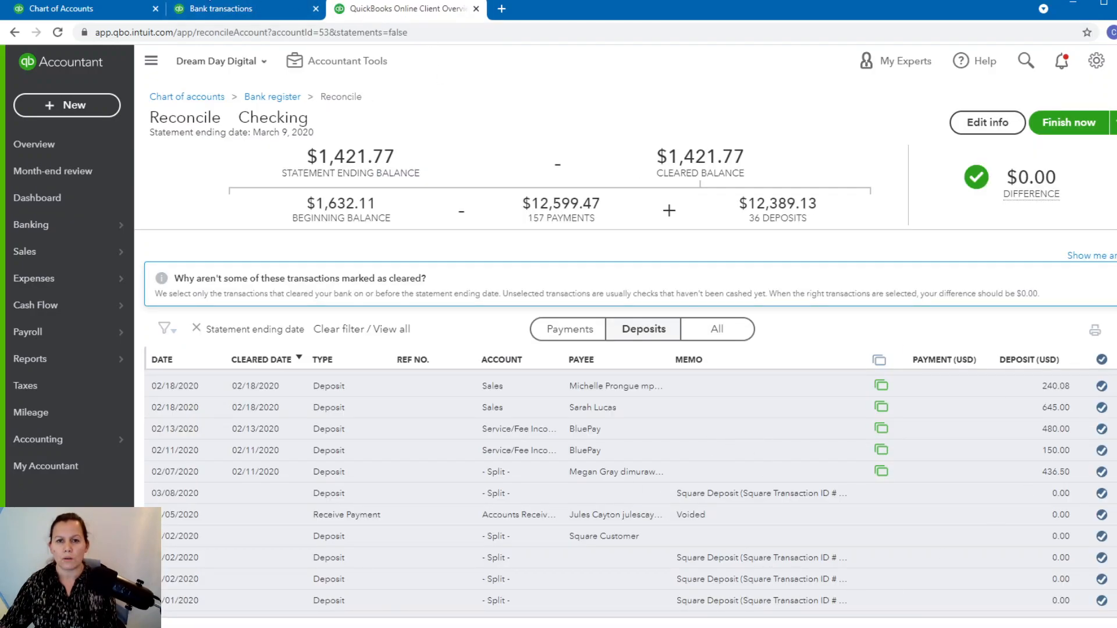
Switch to the Checking bank transactions and list the categorized ones from 02/10/2020 to 03/09/2020.
click(213, 18)
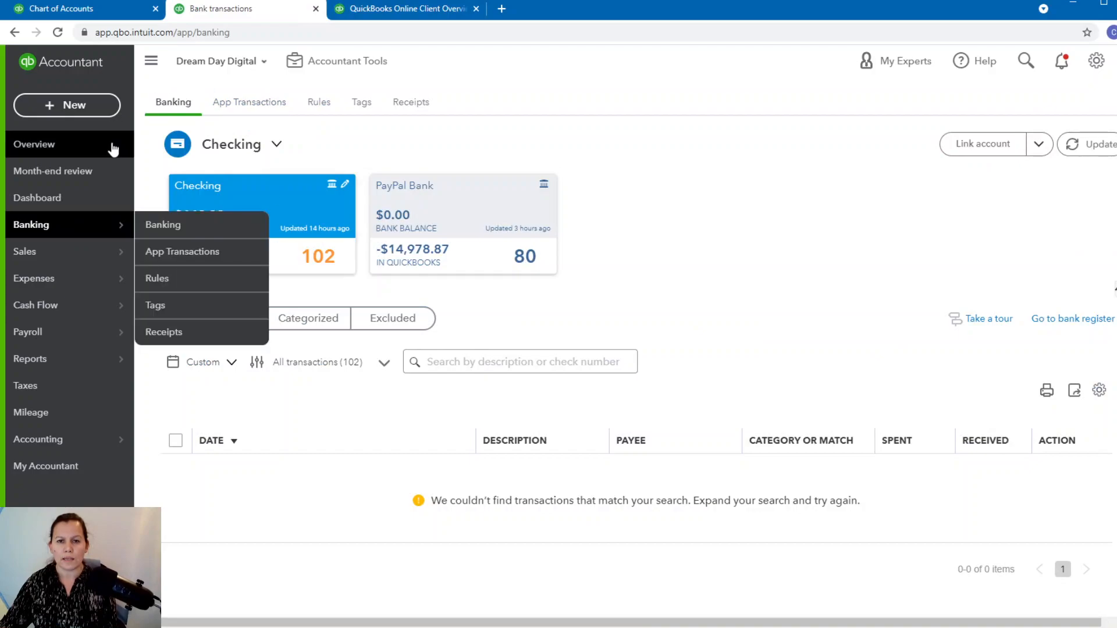
click(170, 225)
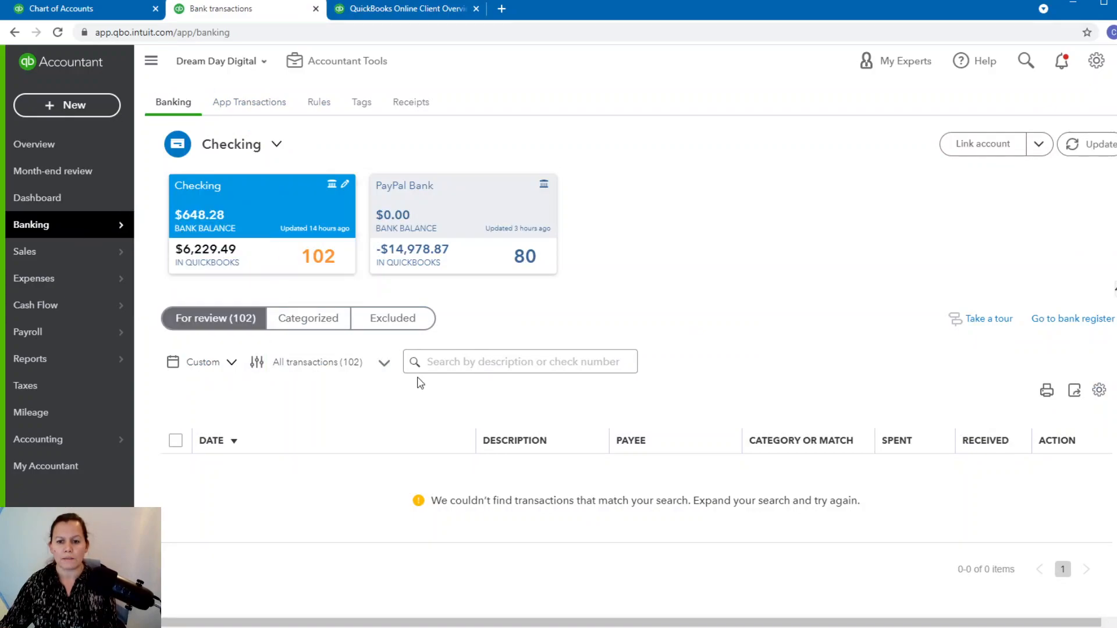
click(303, 327)
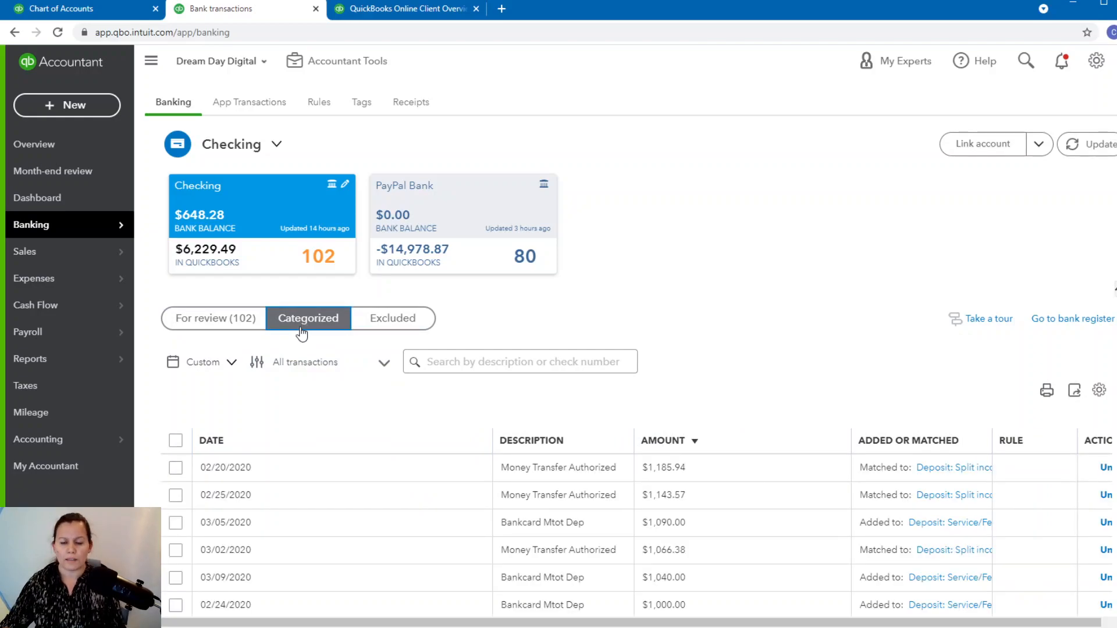
click(232, 366)
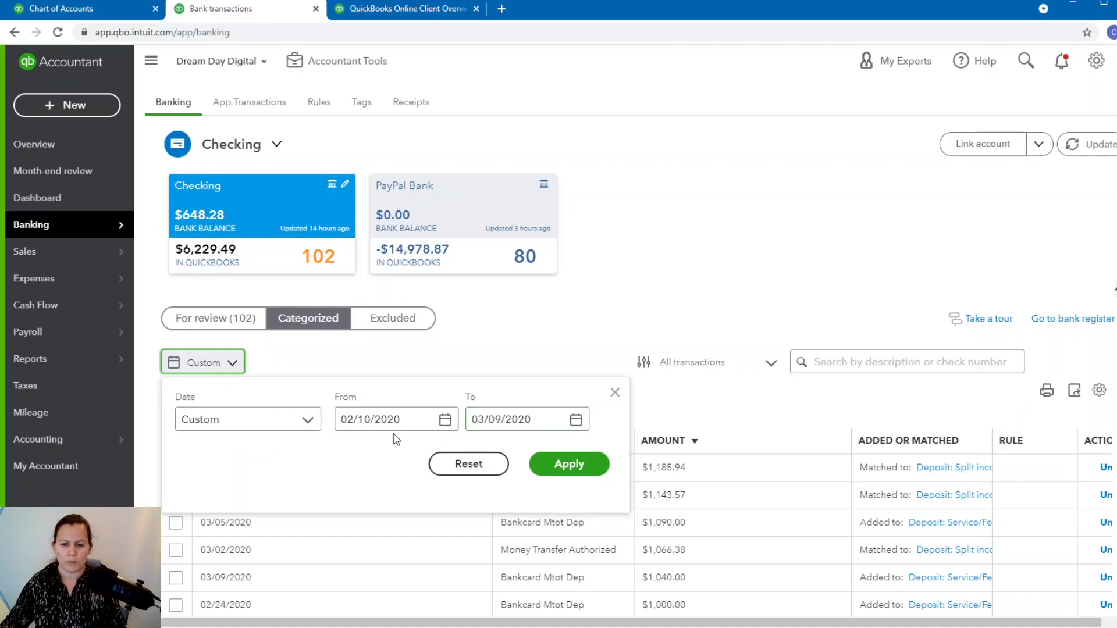
click(556, 467)
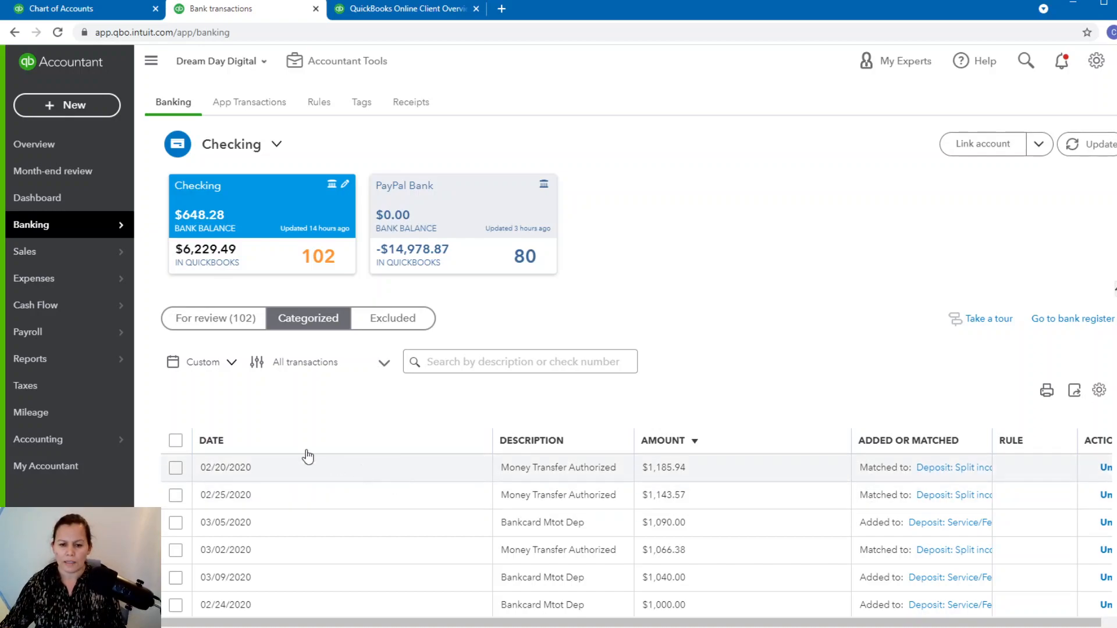
Sort the categorized Checking transactions by date in both directions, and finally by amount with the largest first.
click(213, 444)
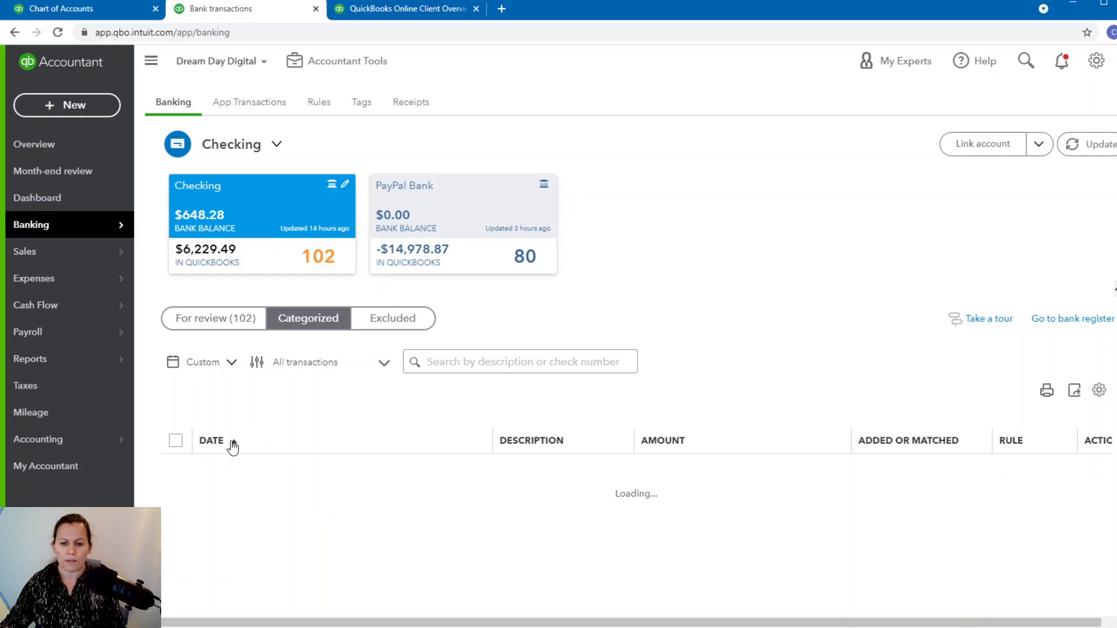
click(233, 443)
click(674, 446)
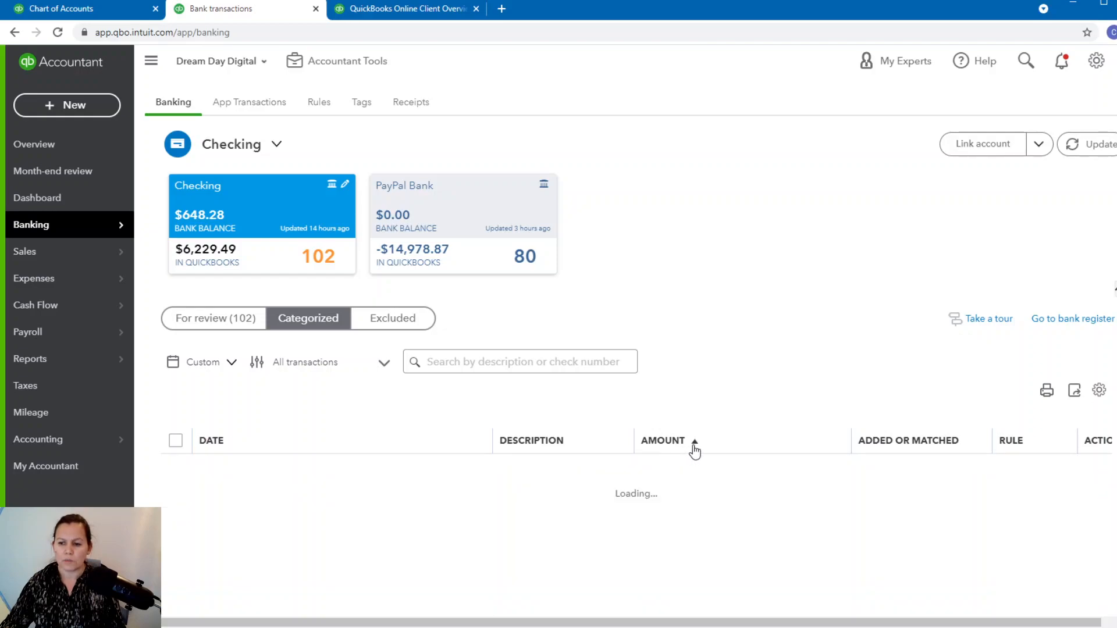
click(693, 447)
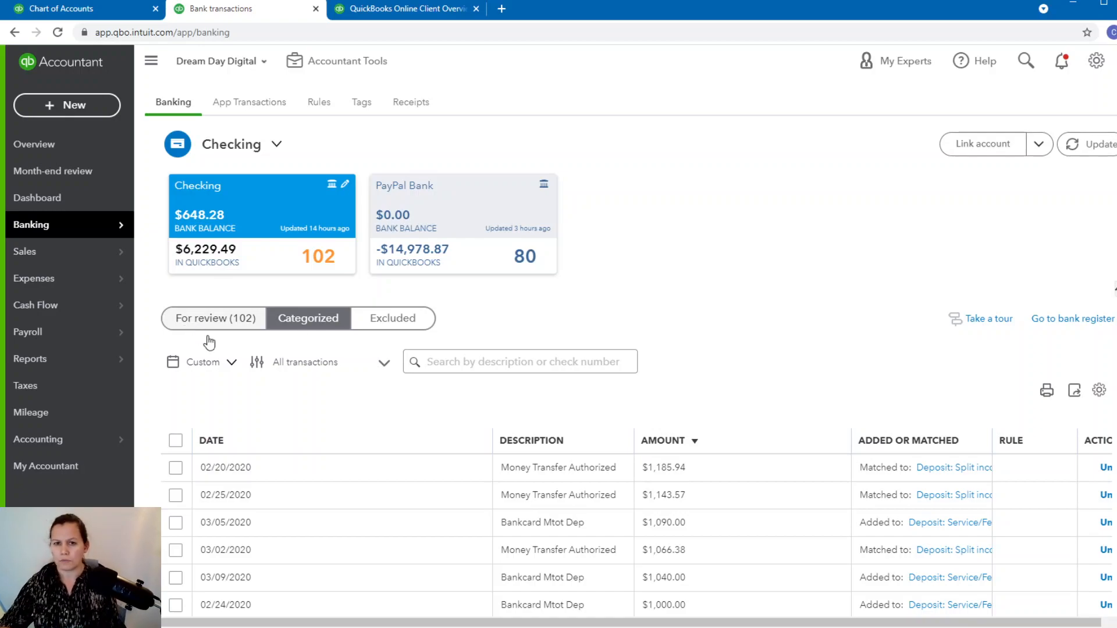
Compare the reconciliation's deposits with the categorized bank transactions, switch the bank list to those for review, and return to the reconciliation.
click(383, 12)
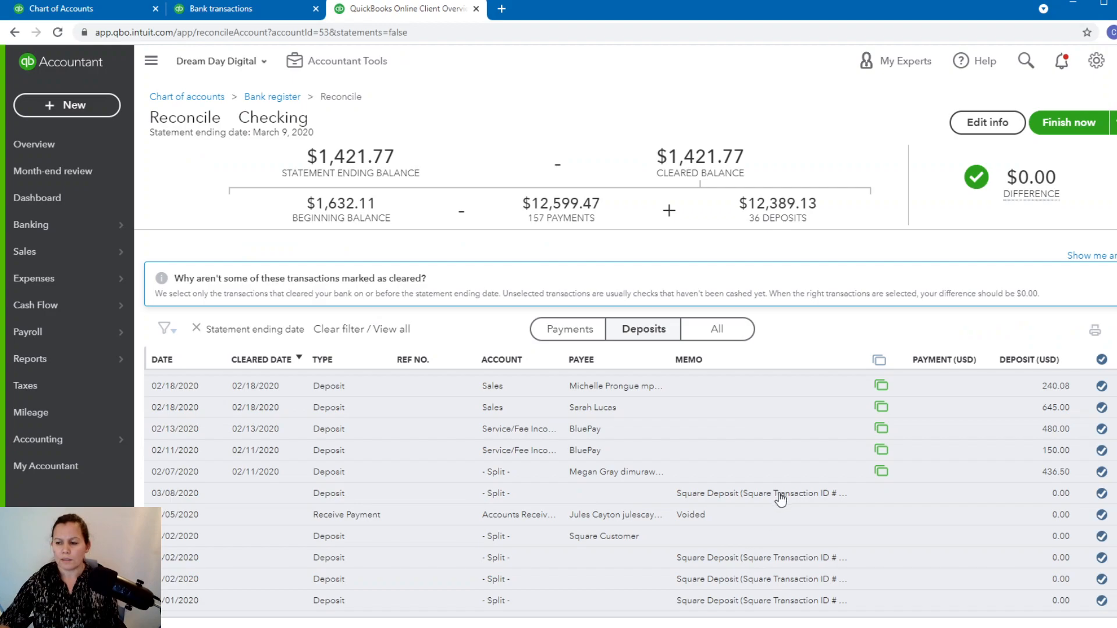
click(236, 11)
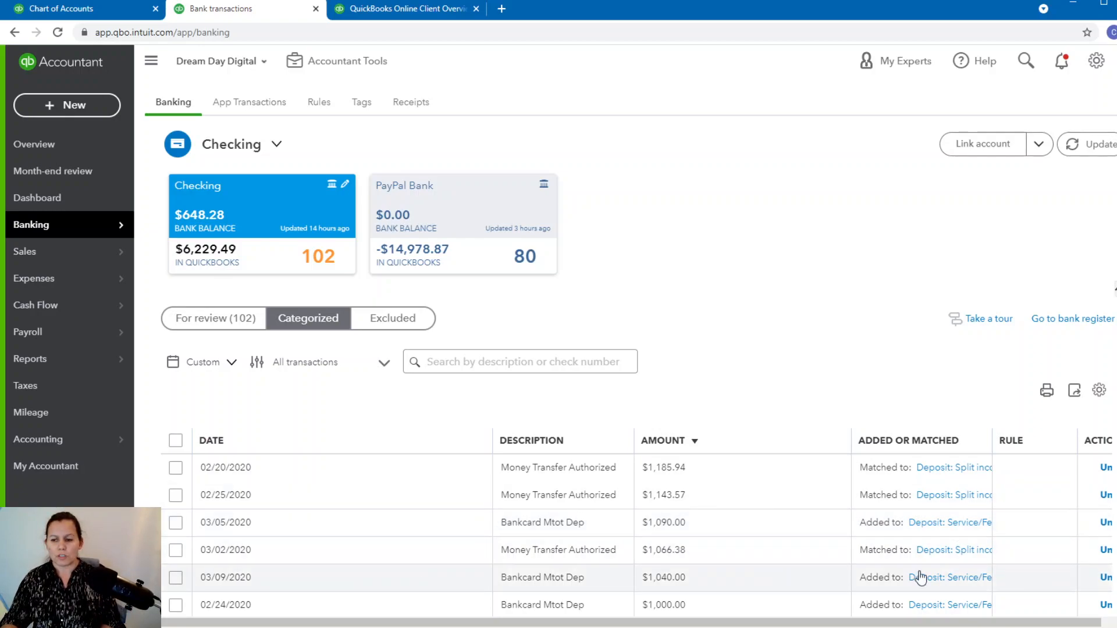
click(214, 319)
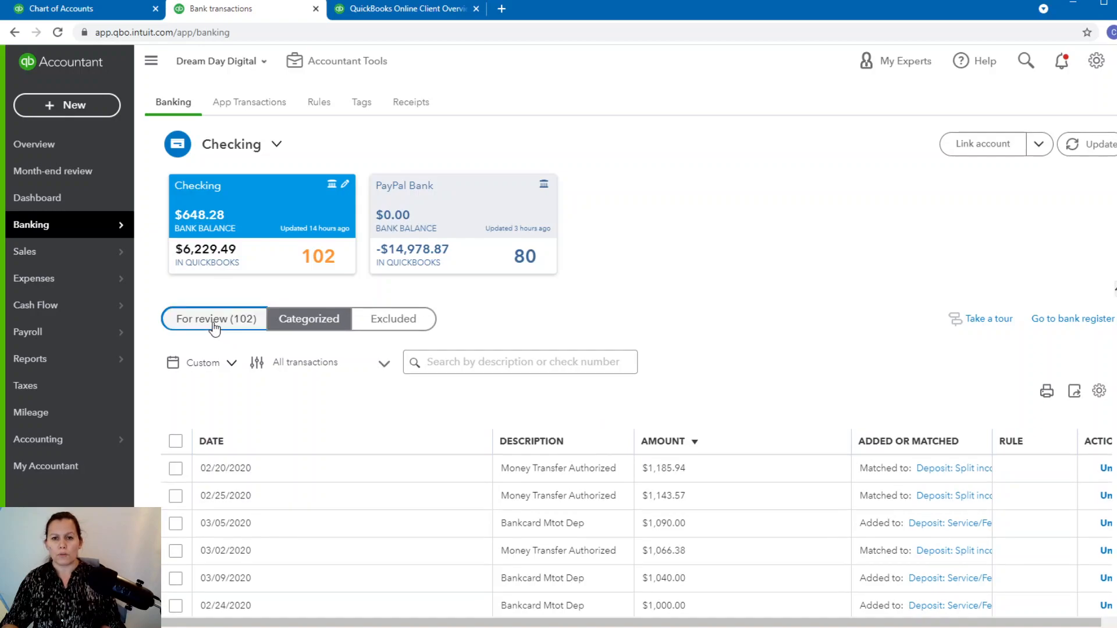
click(364, 19)
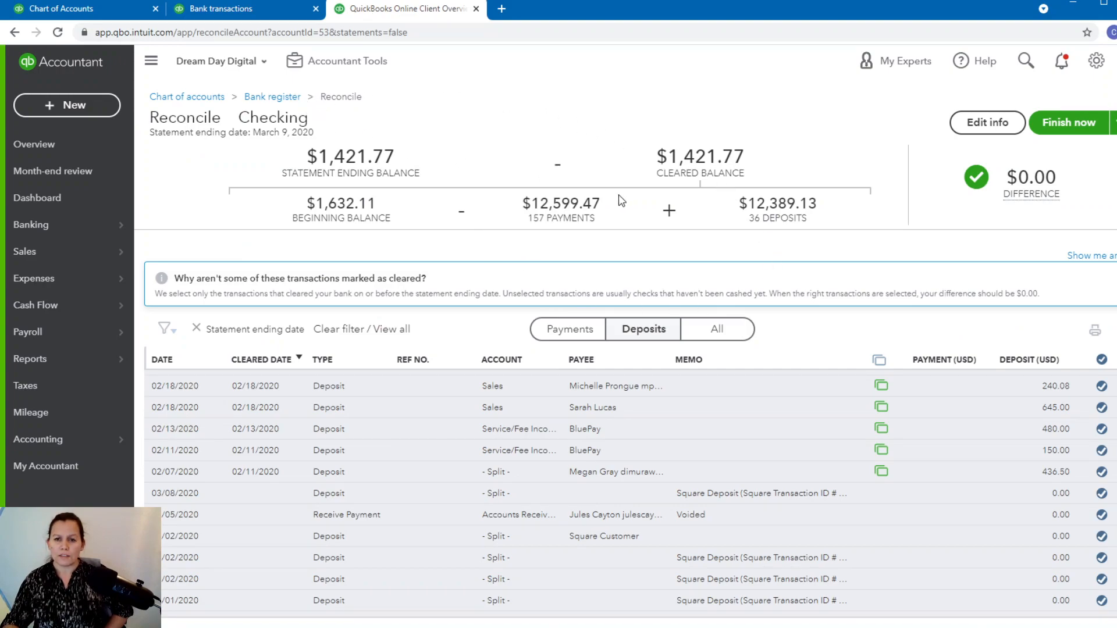
Reopen the reconciliation from the Checking bank register and review all its transactions down to the entries without a cleared date.
click(271, 99)
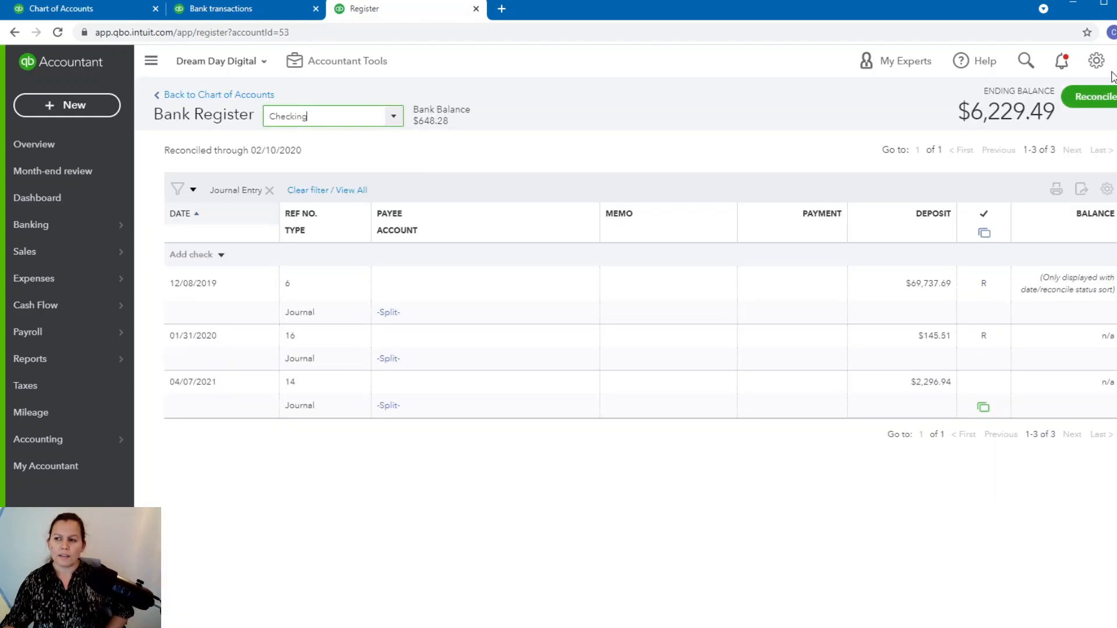
click(1096, 100)
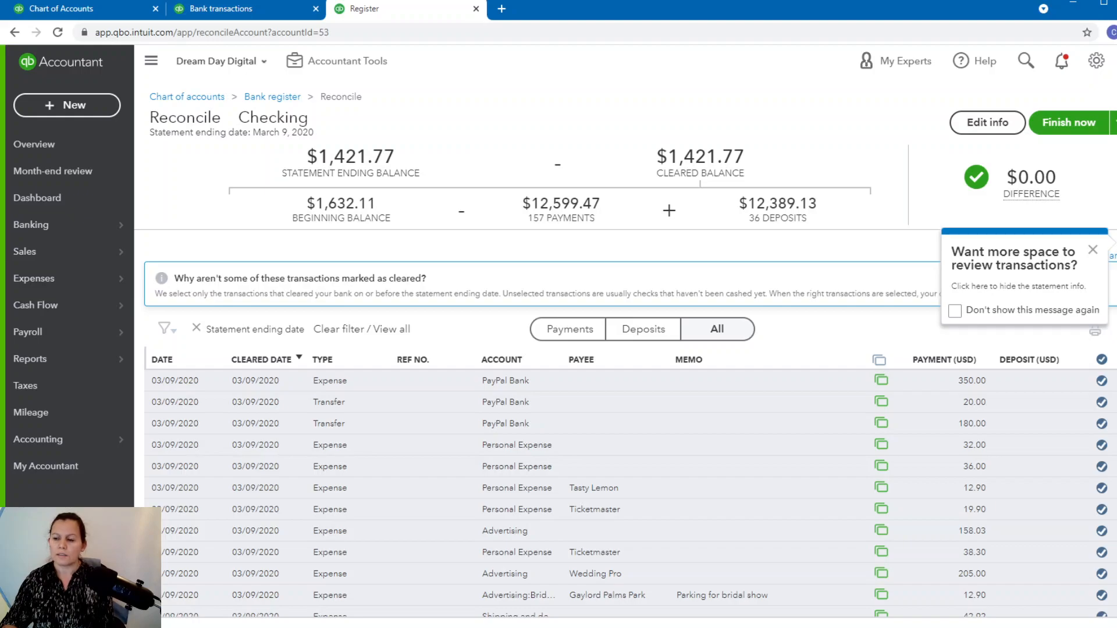
scroll(629, 494, down, 1)
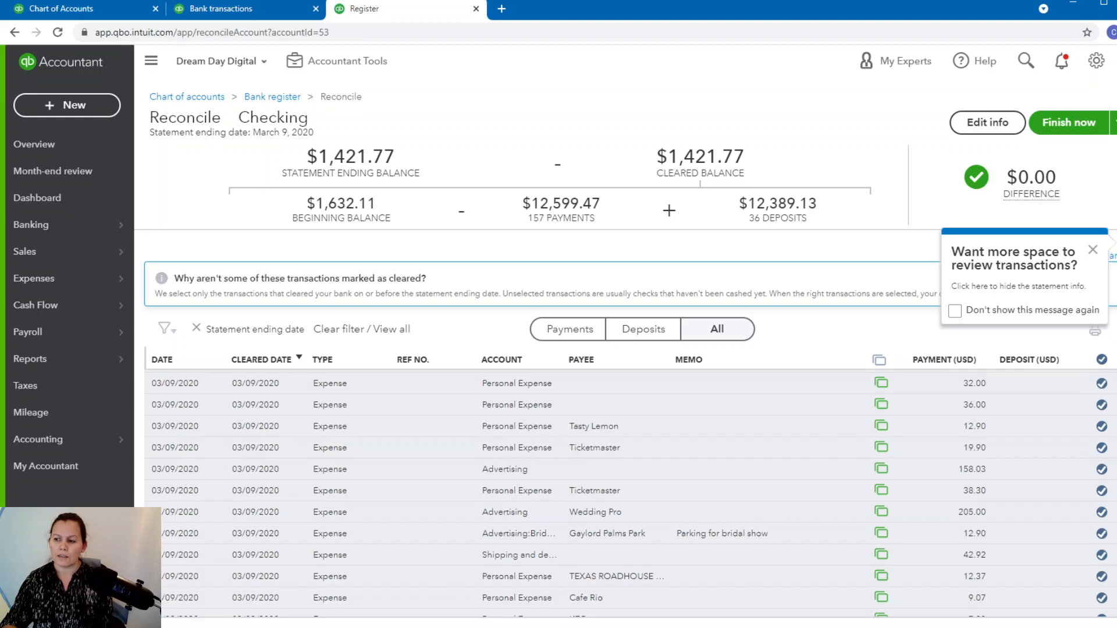
scroll(628, 494, down, 10)
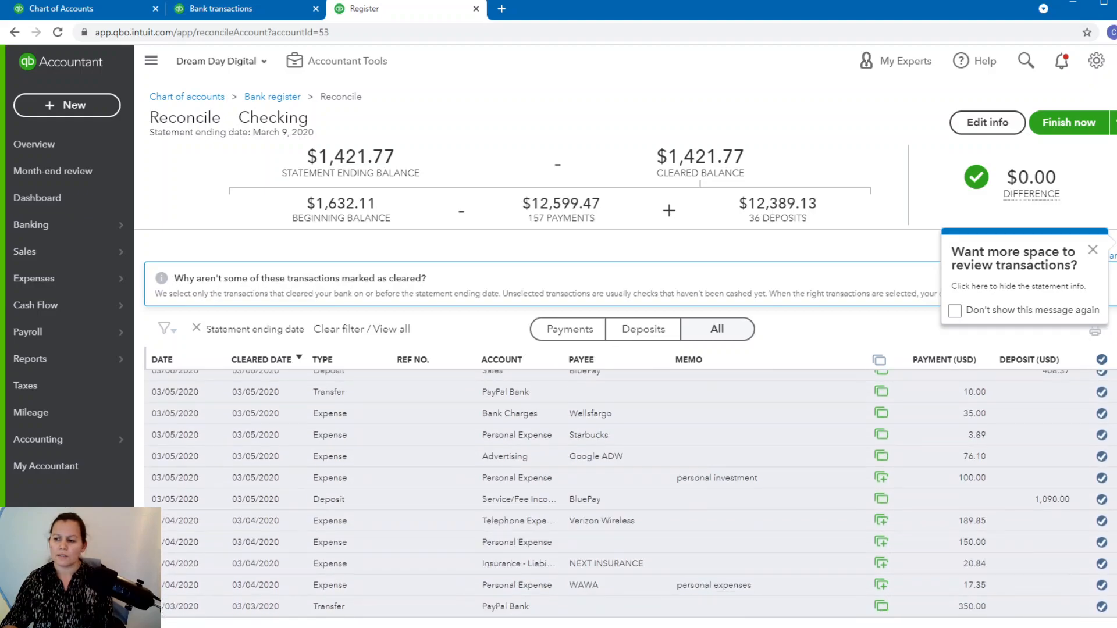
scroll(628, 495, down, 10)
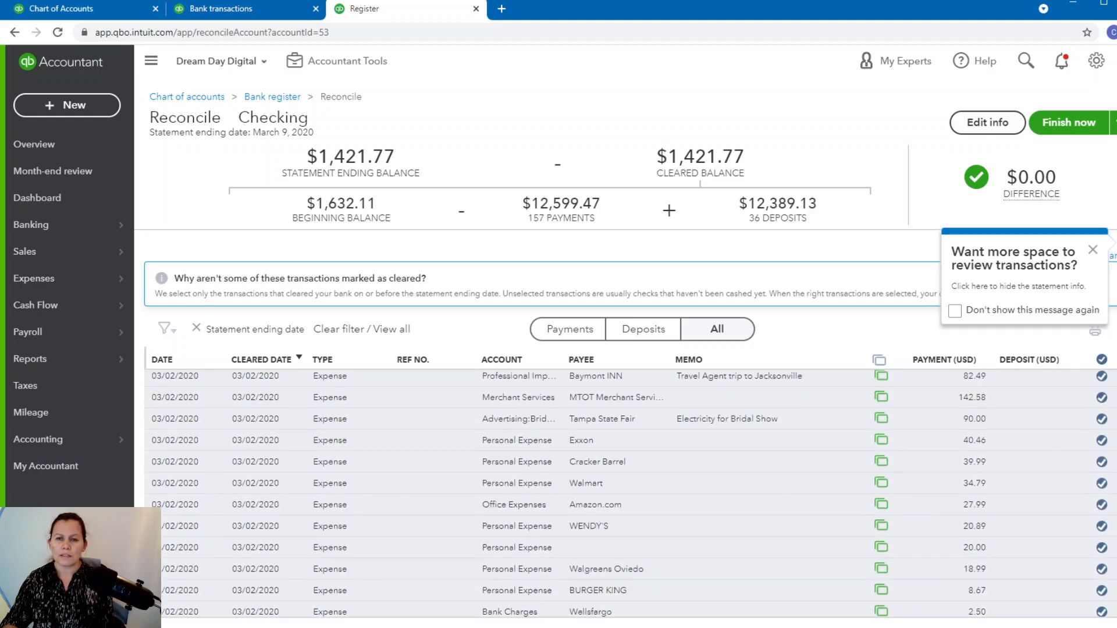
scroll(629, 494, down, 10)
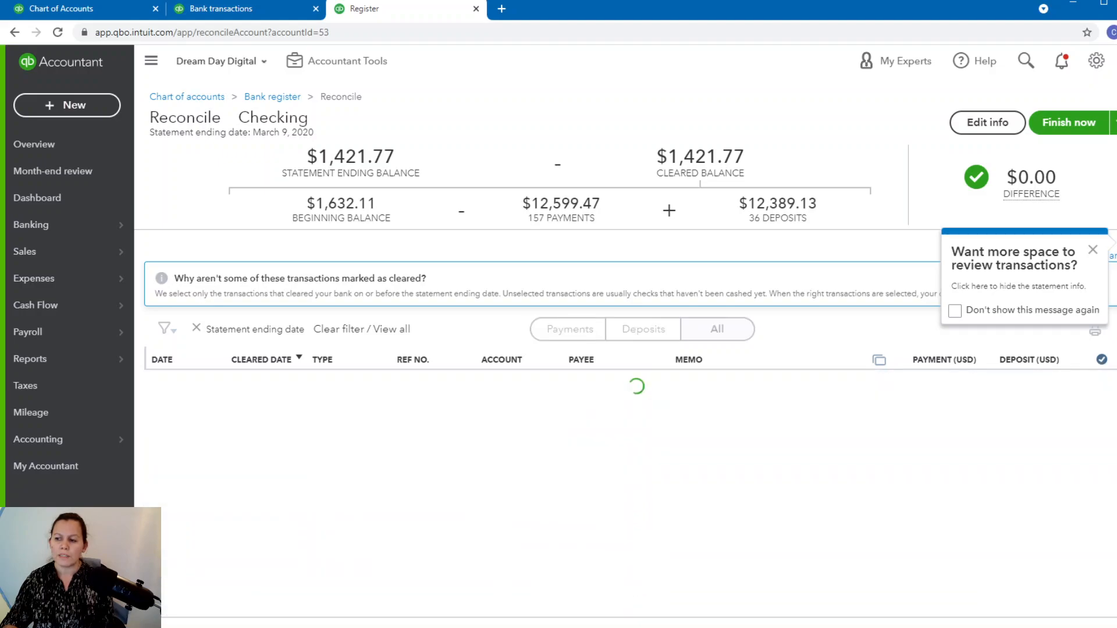
scroll(628, 494, down, 10)
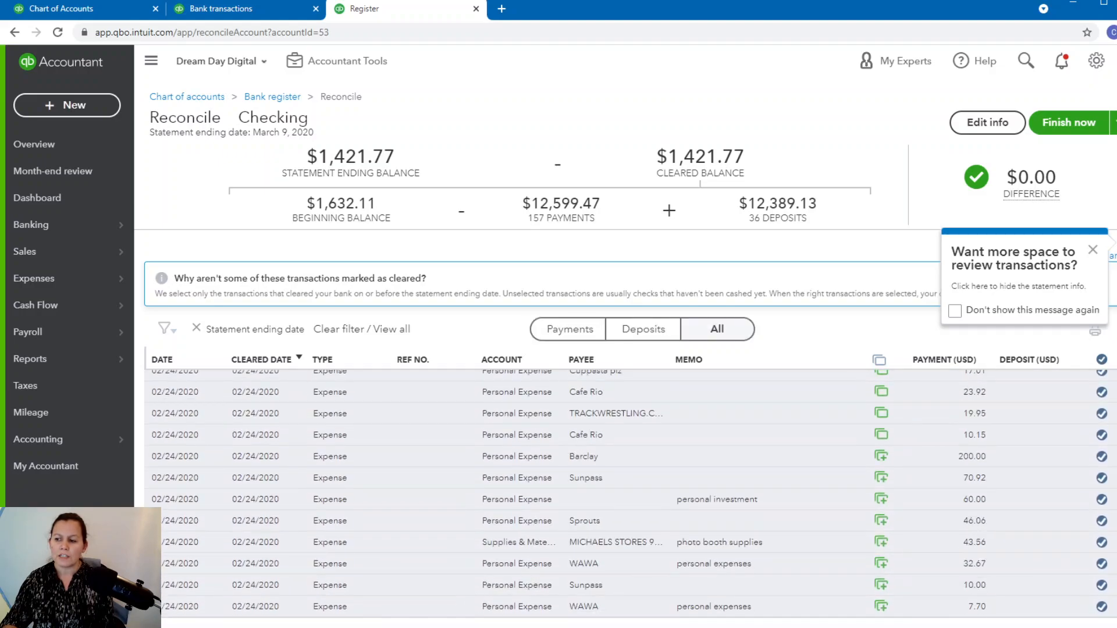
scroll(628, 494, down, 10)
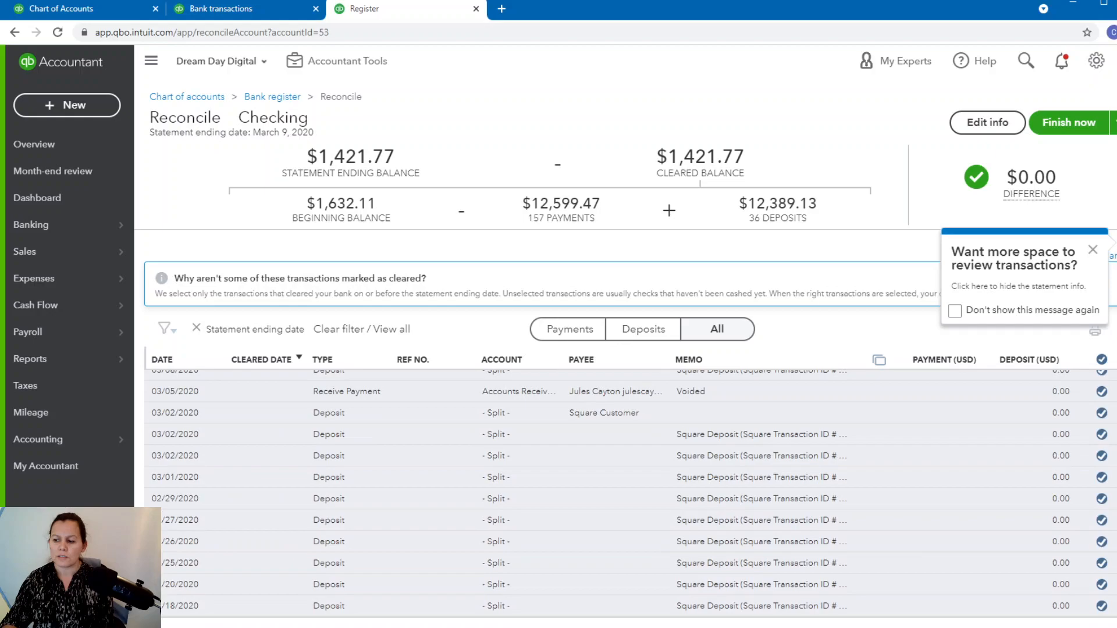
scroll(628, 495, up, 6)
scroll(628, 495, up, 10)
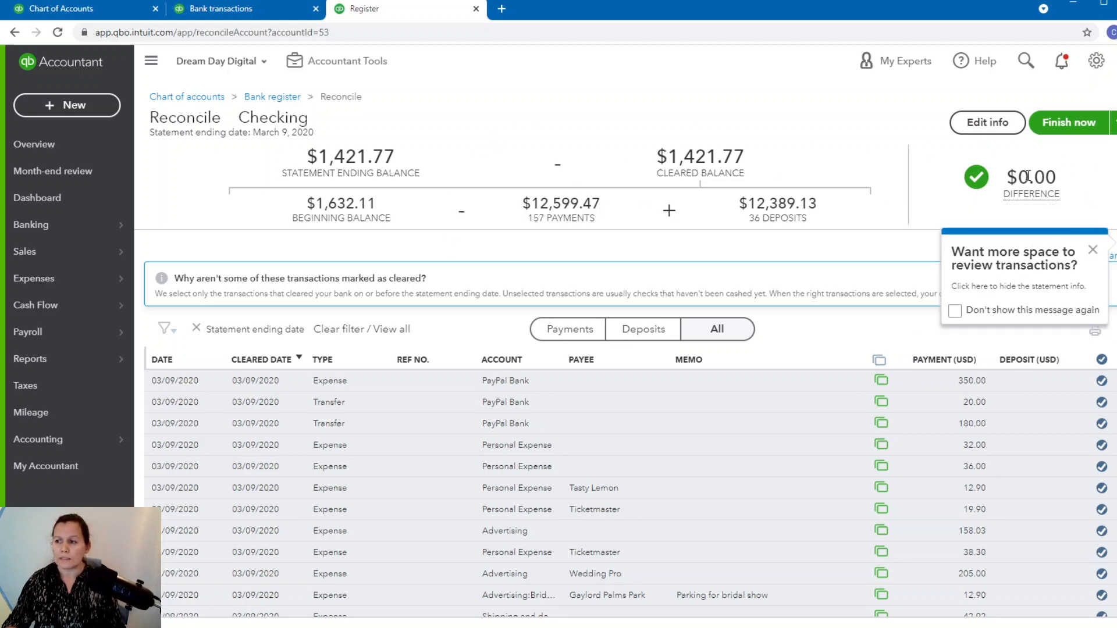
Finish the Checking reconciliation for the March 9, 2020 statement and close its completion message without viewing the report.
click(1073, 131)
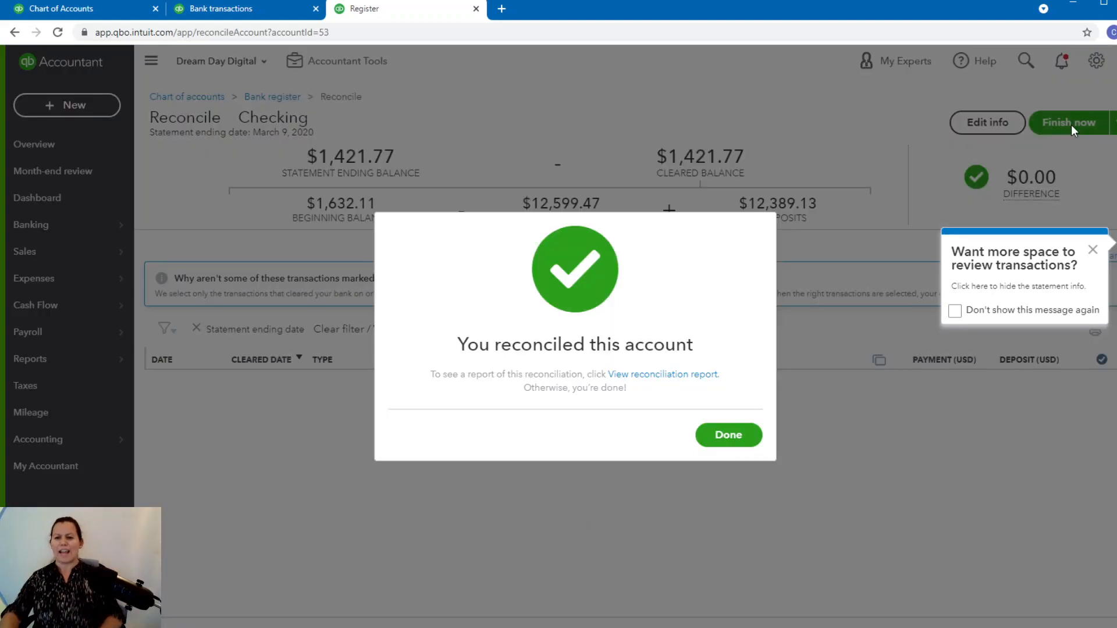
click(728, 435)
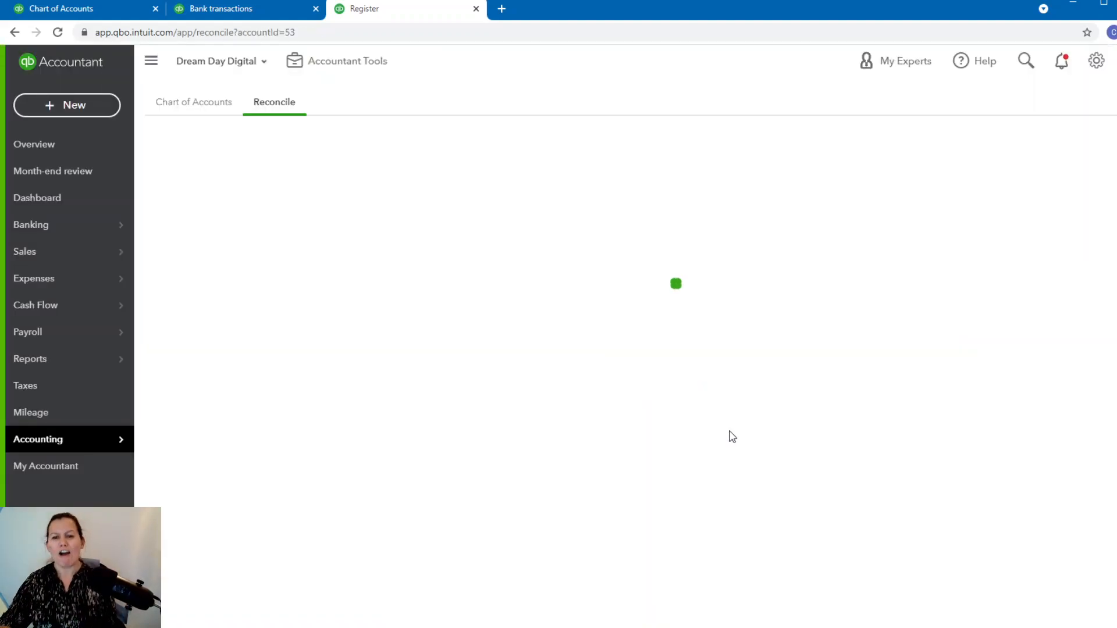